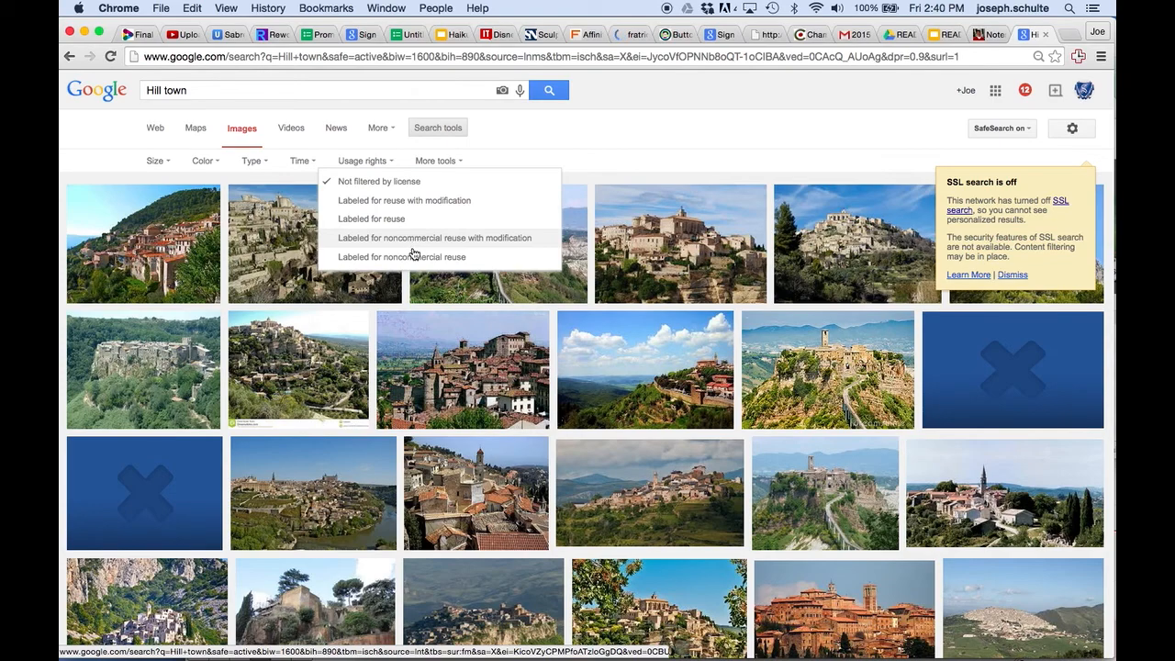
Step: Filter the Hill town image results to those labeled for noncommercial reuse and look through them for a background
click(413, 263)
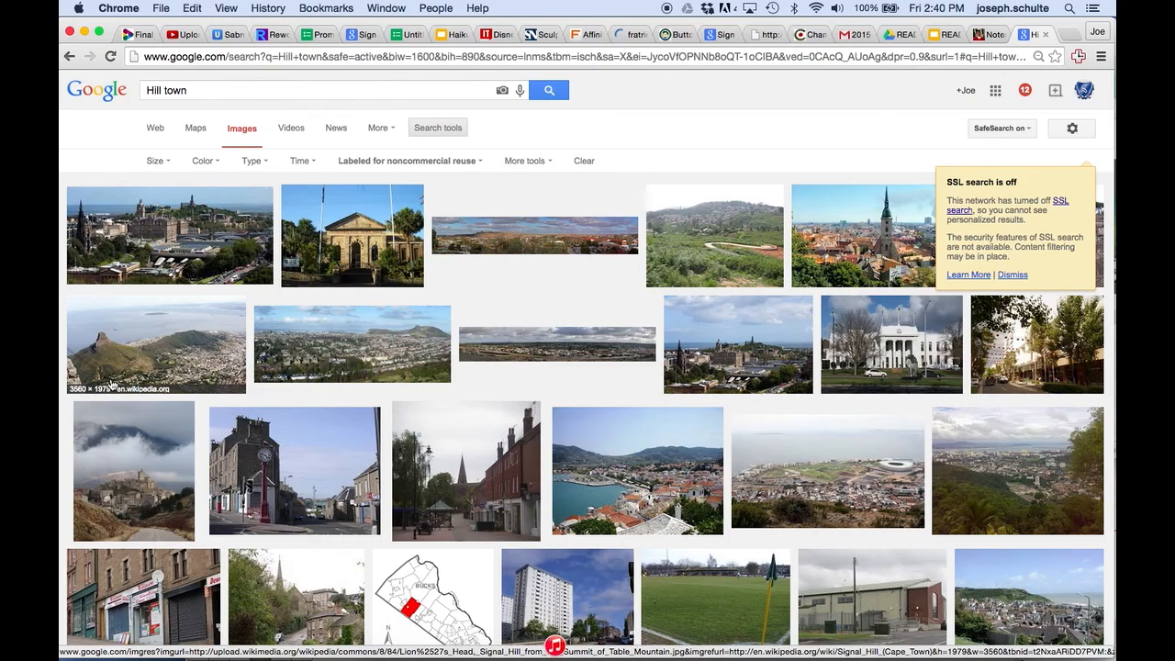
scroll(110, 383, down, 2)
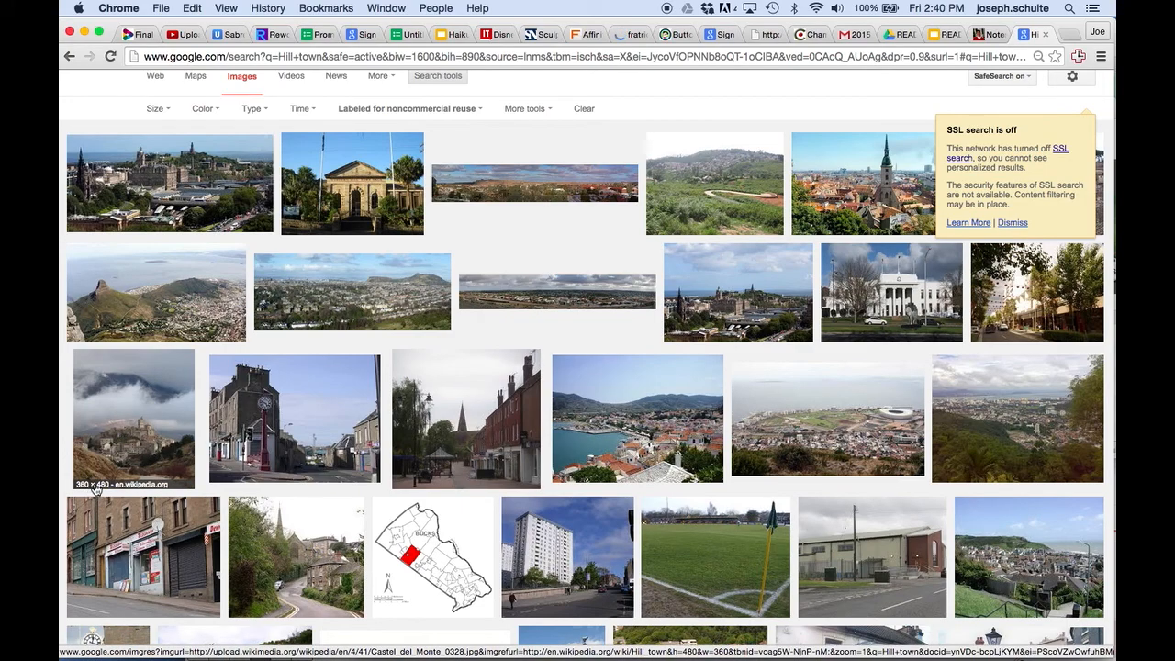
scroll(117, 448, down, 5)
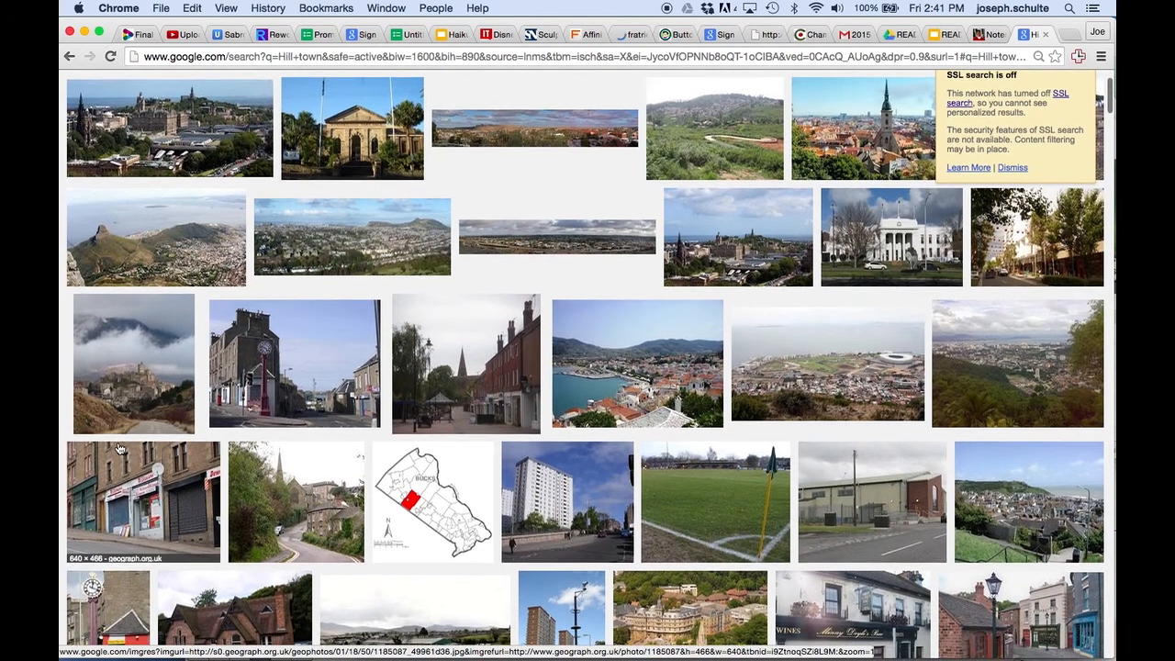
scroll(117, 448, down, 5)
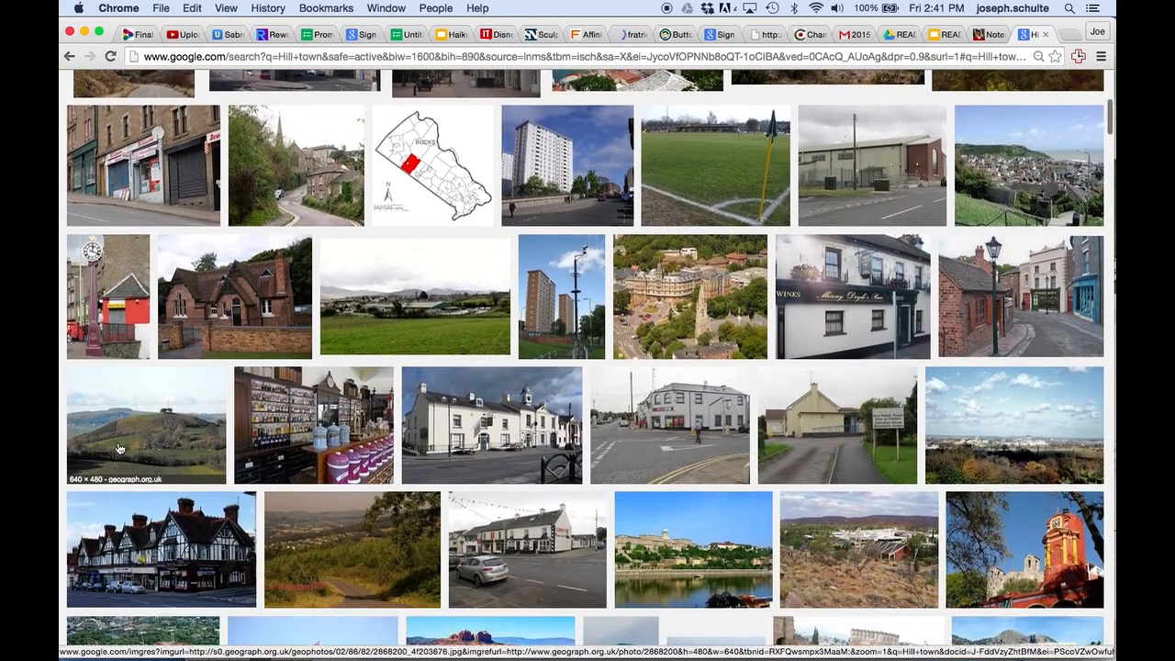
scroll(119, 448, down, 1)
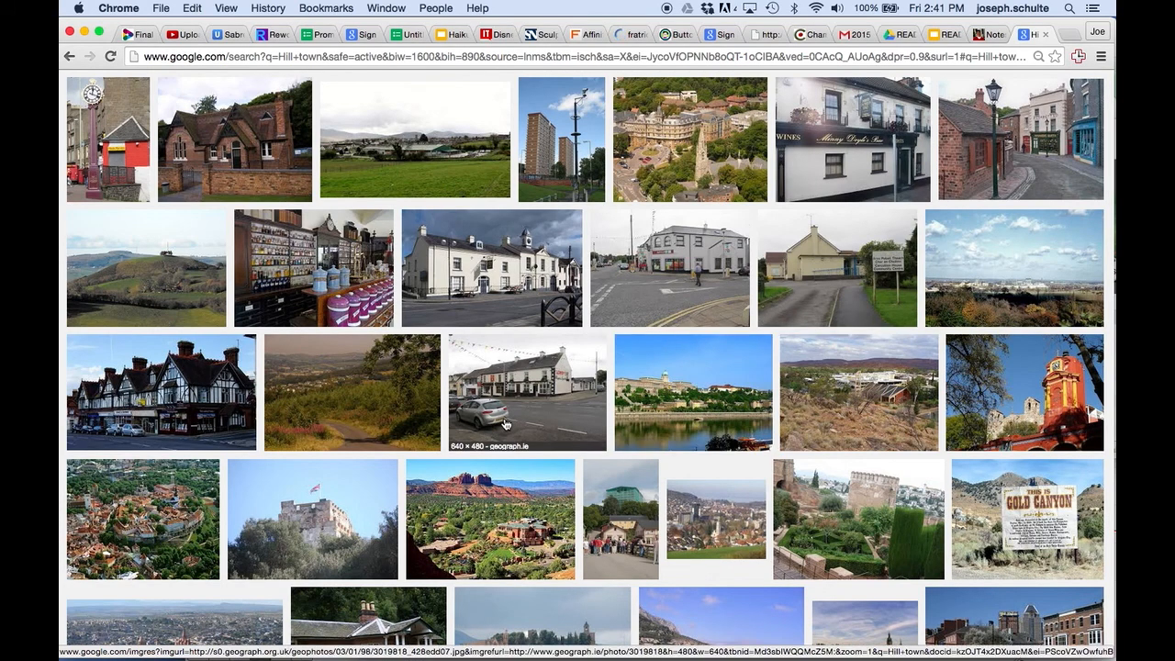
scroll(387, 408, down, 3)
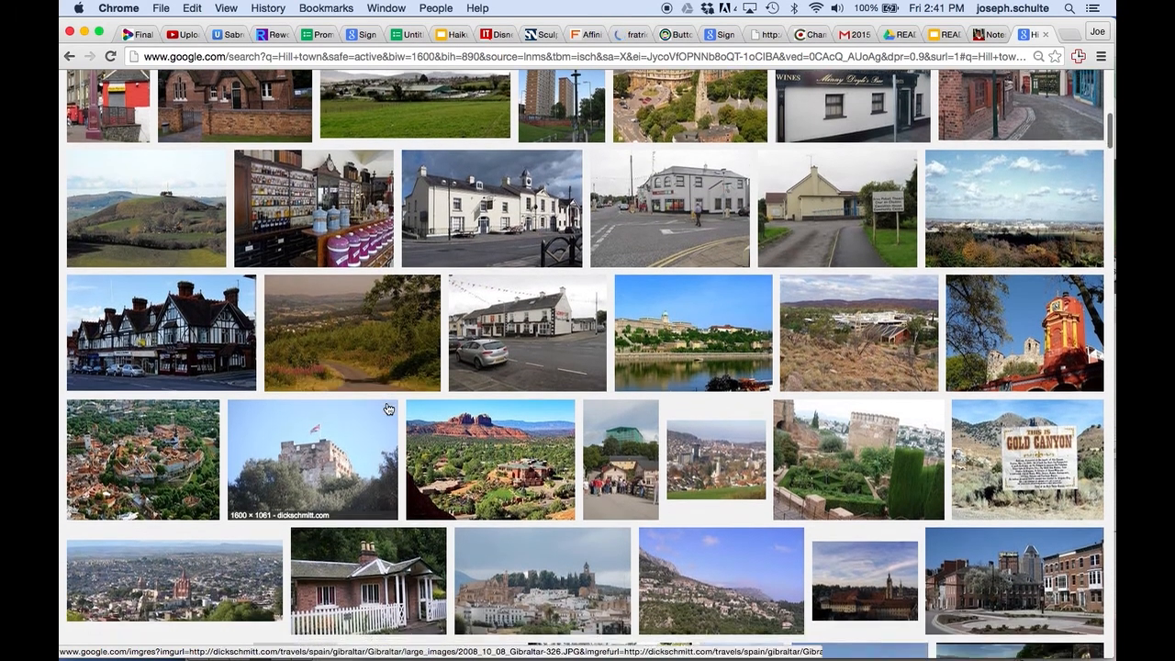
scroll(386, 408, up, 10)
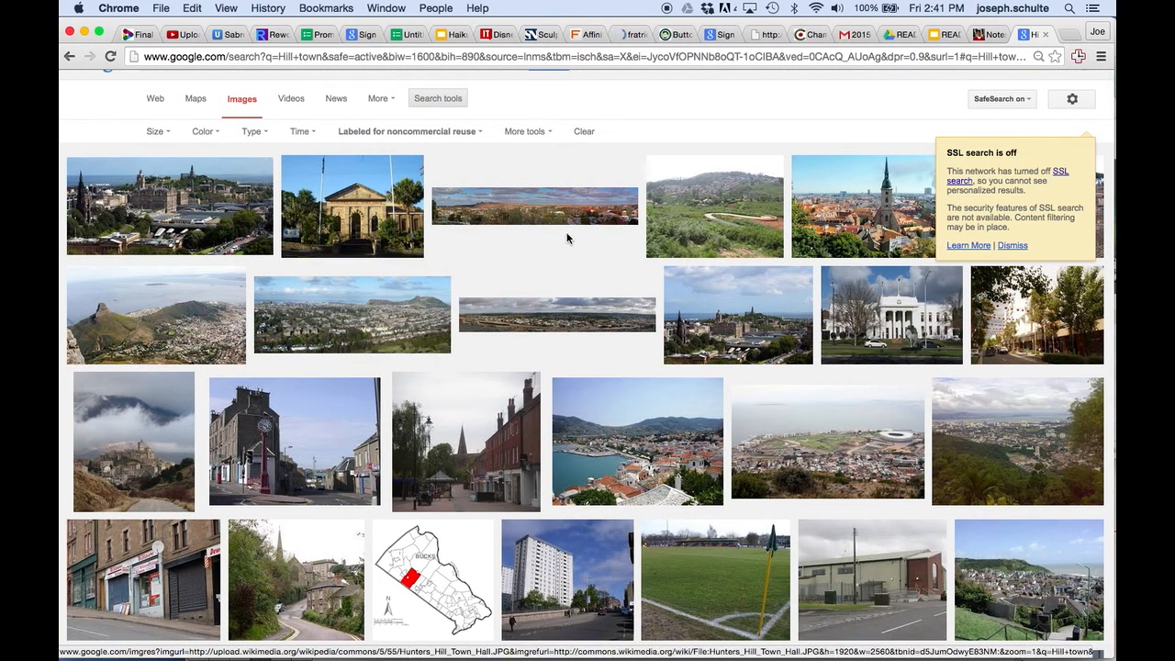
Step: Open the Yercaud town hill road image from Wikimedia at full size and save it to the Downloads folder
click(683, 211)
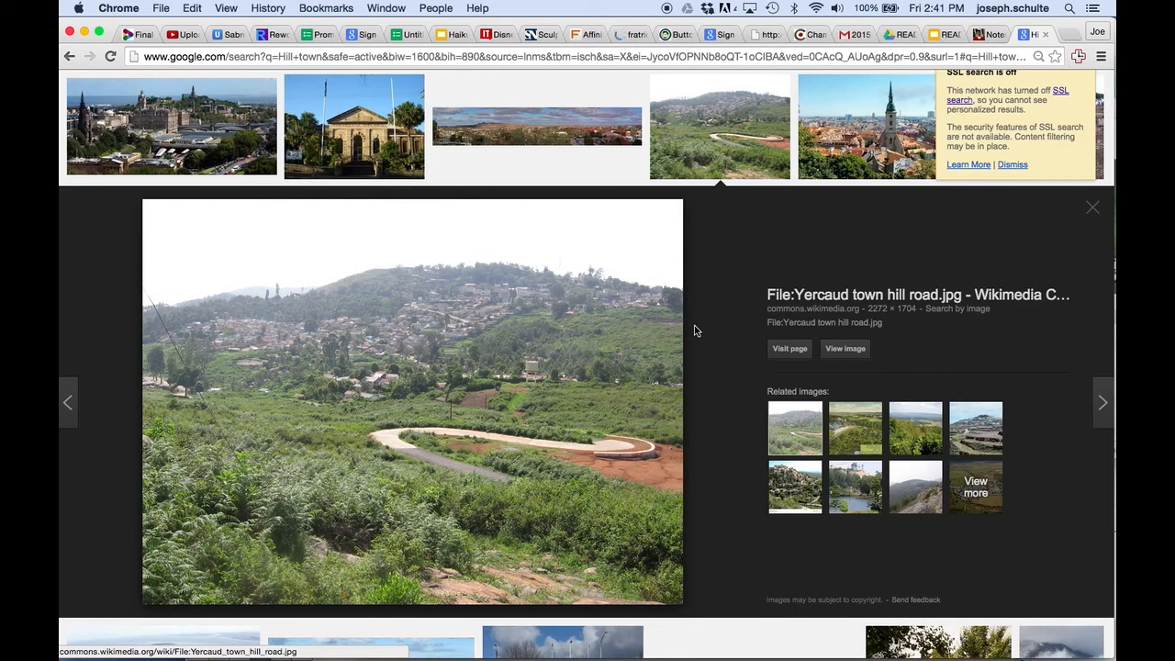
click(824, 354)
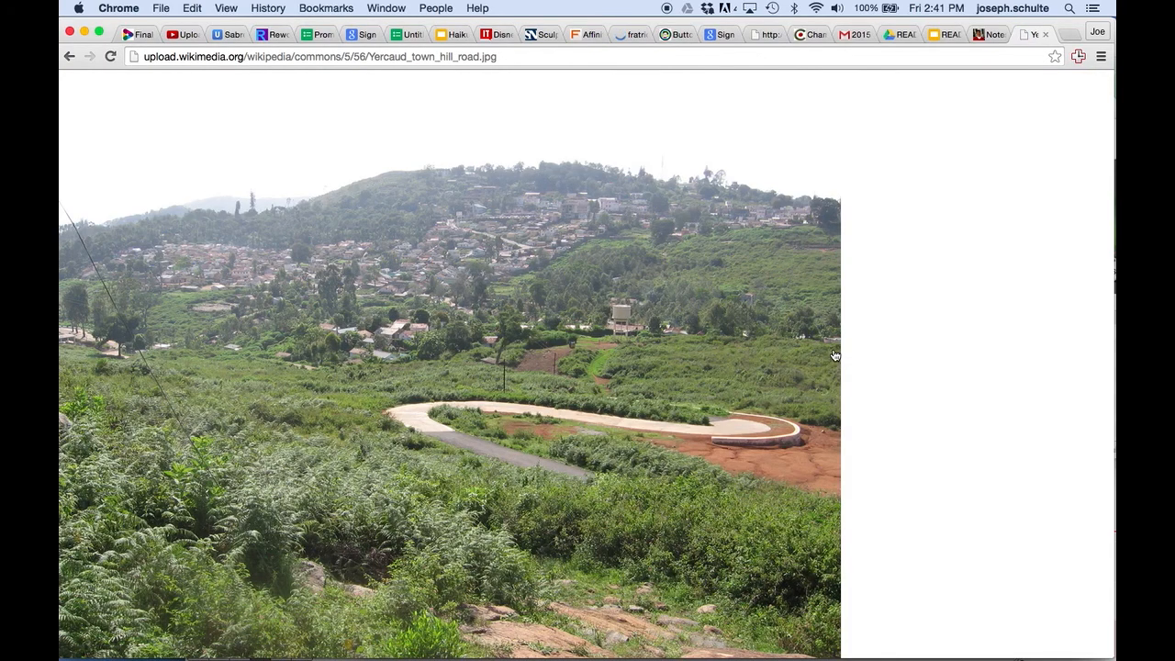
right_click(497, 285)
click(522, 294)
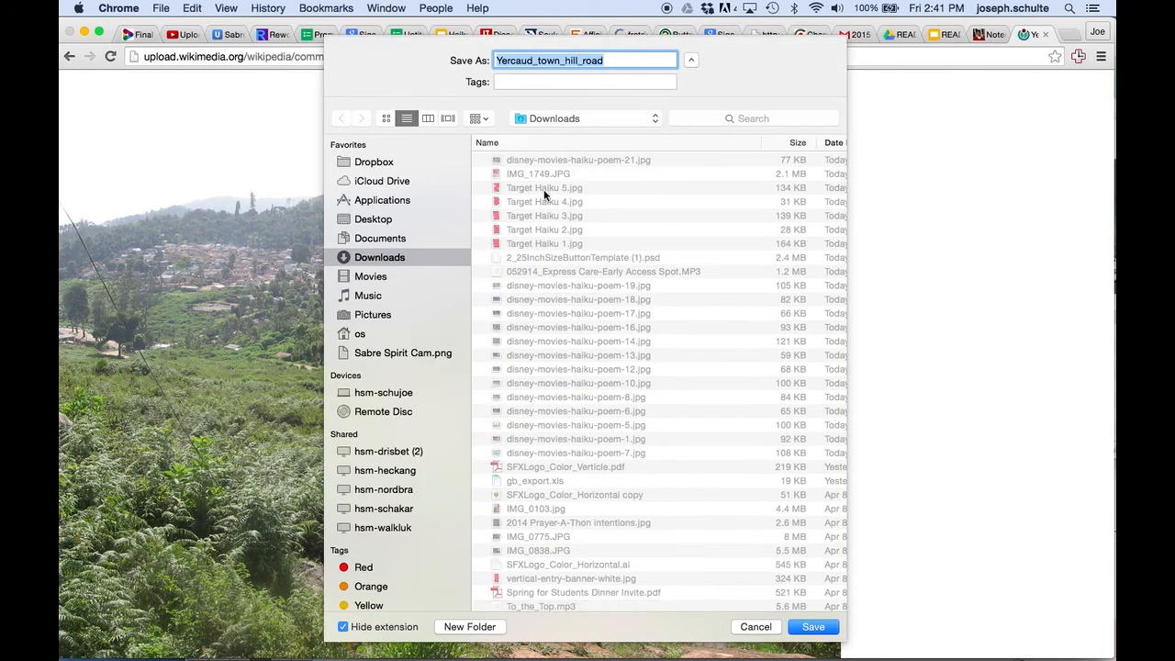
click(815, 627)
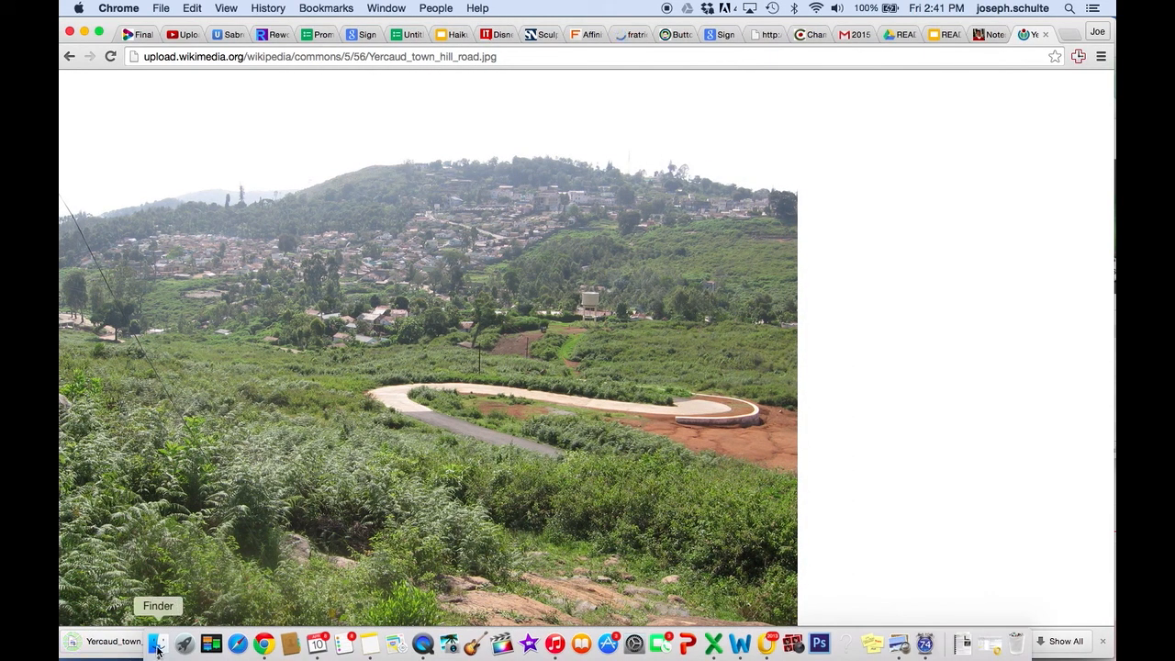
Step: Switch to Finder and open Yercaud_town_hill_road.jpg from Downloads in Preview
click(158, 647)
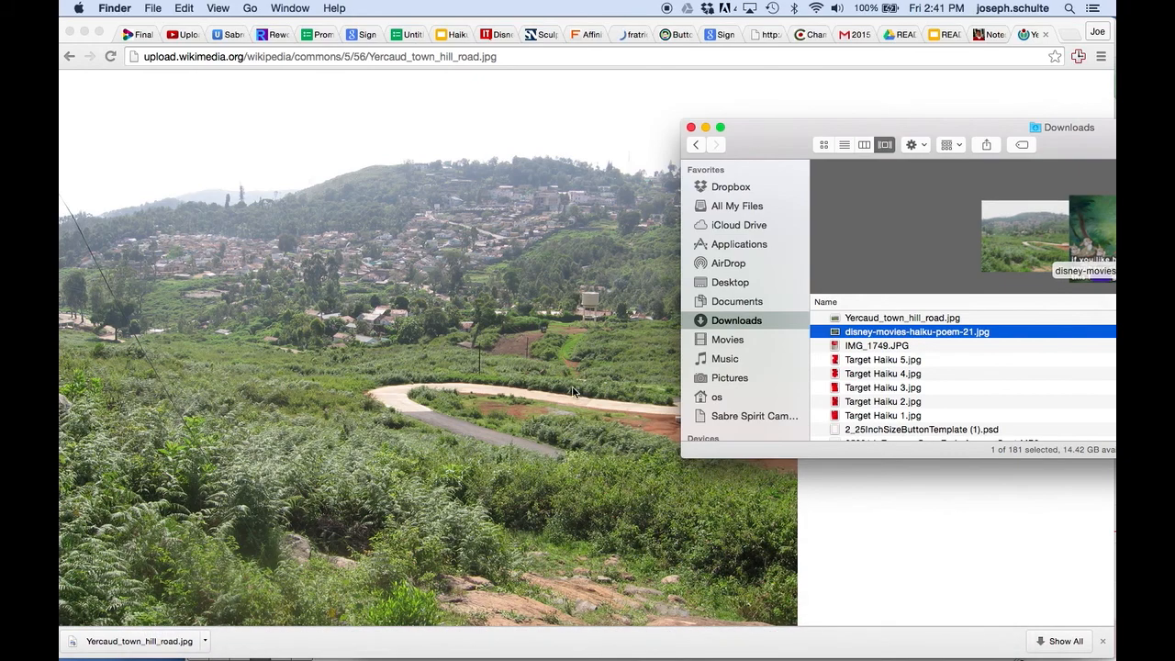
click(863, 322)
drag(772, 151, 506, 150)
right_click(633, 321)
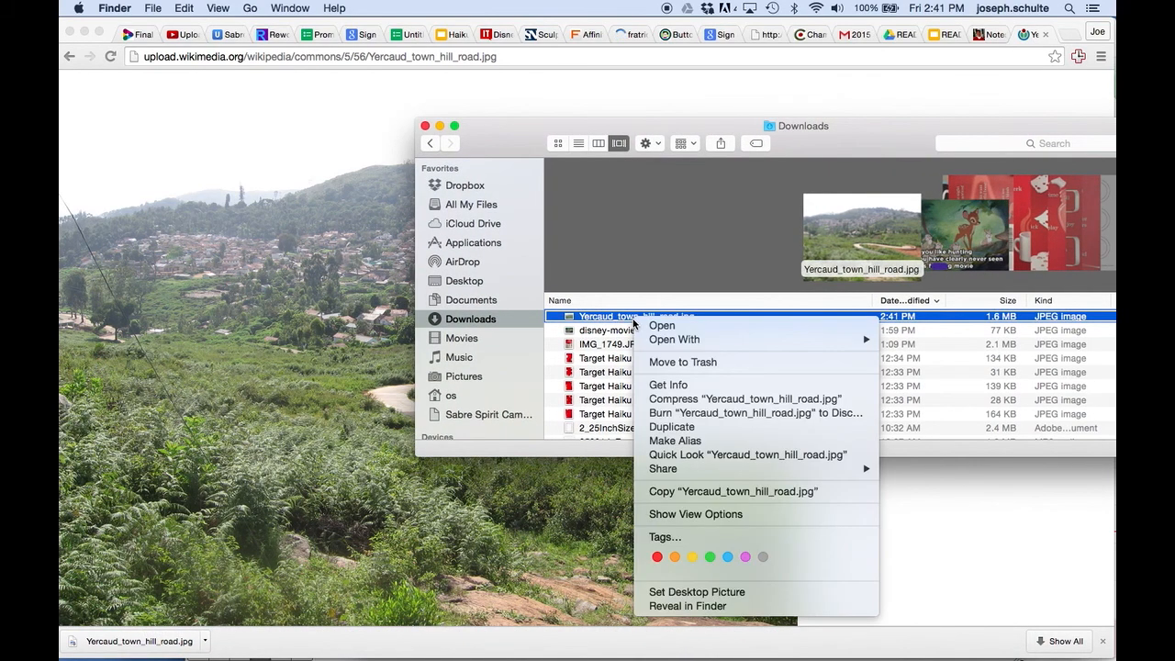
mouse_move(691, 341)
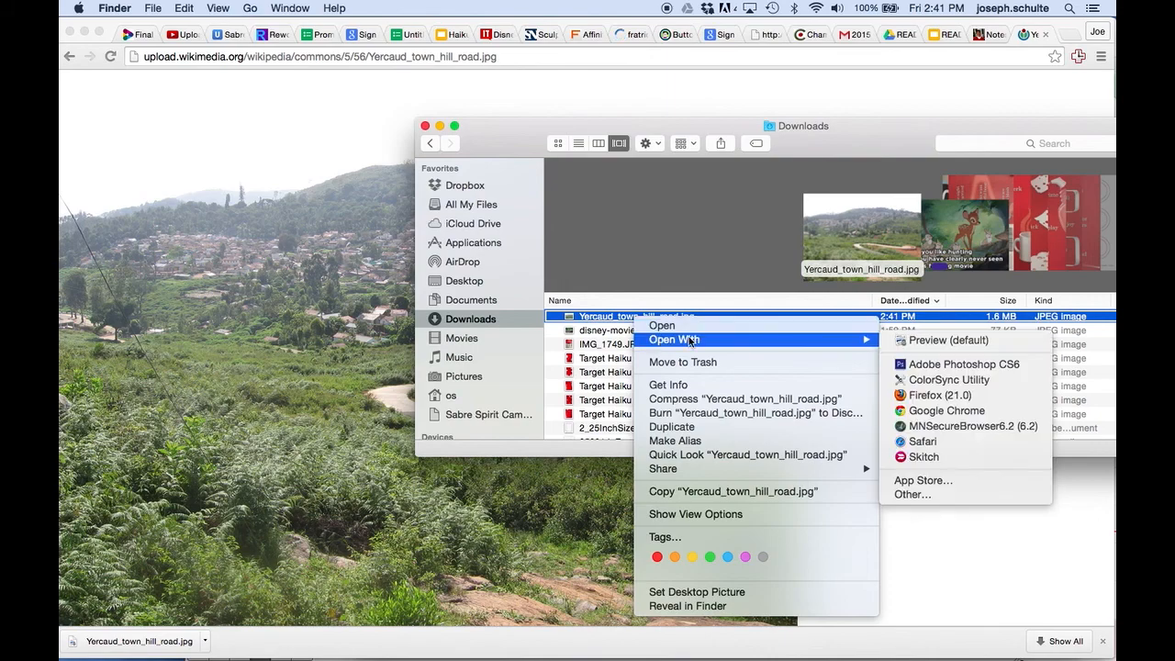
click(978, 340)
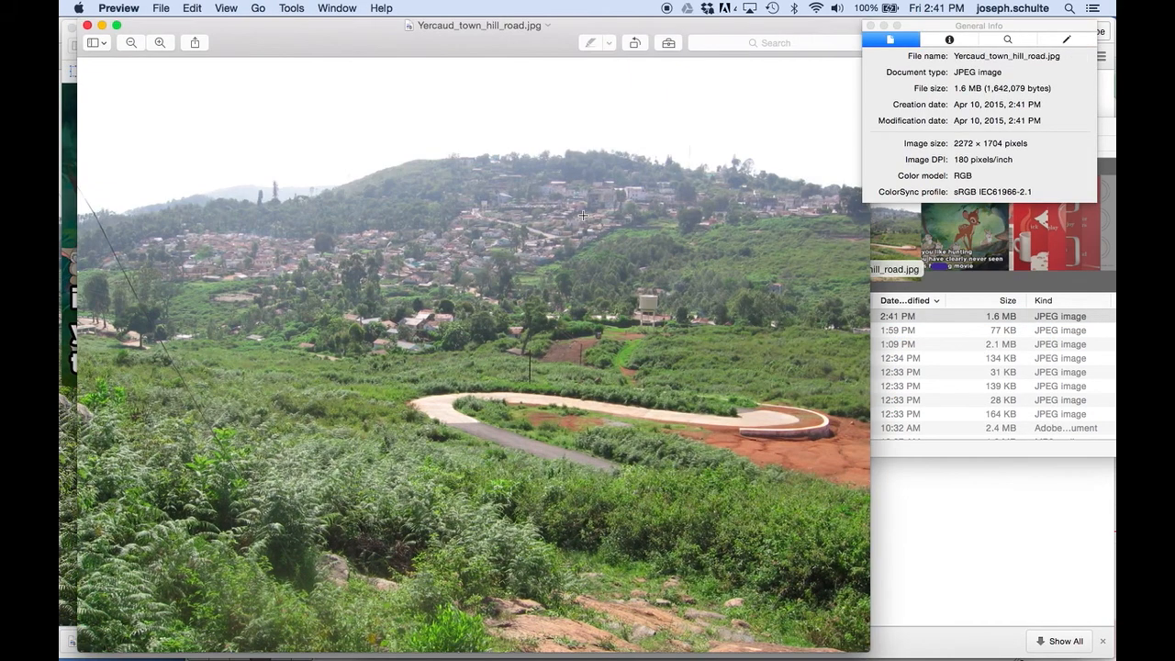
drag(322, 41, 301, 40)
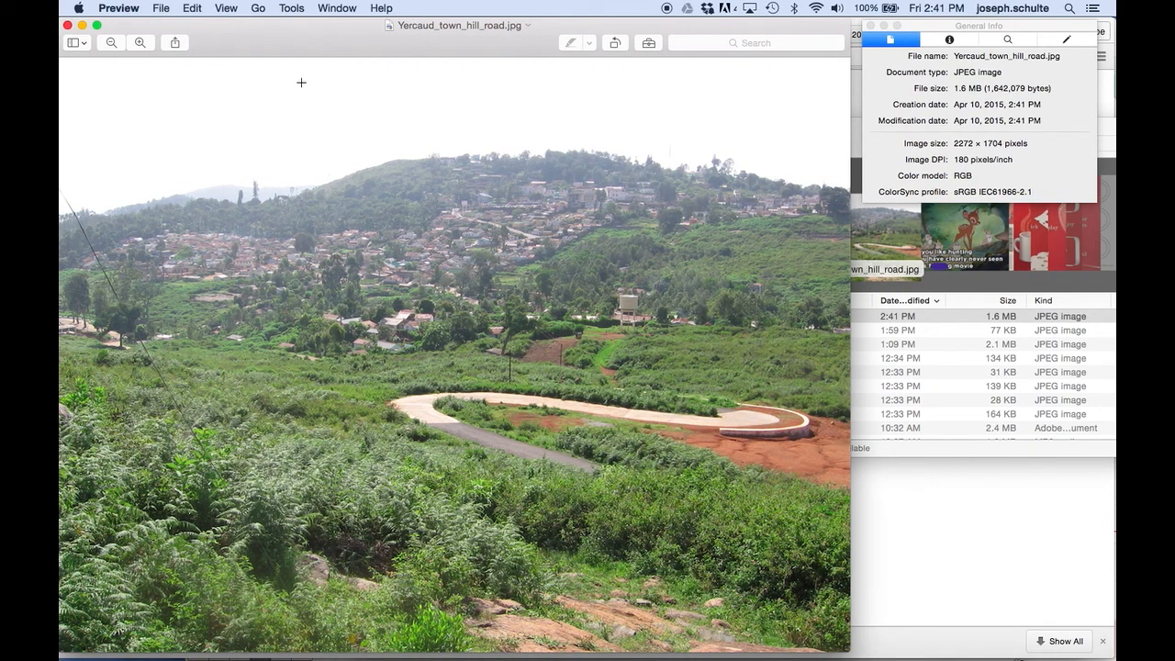
click(164, 8)
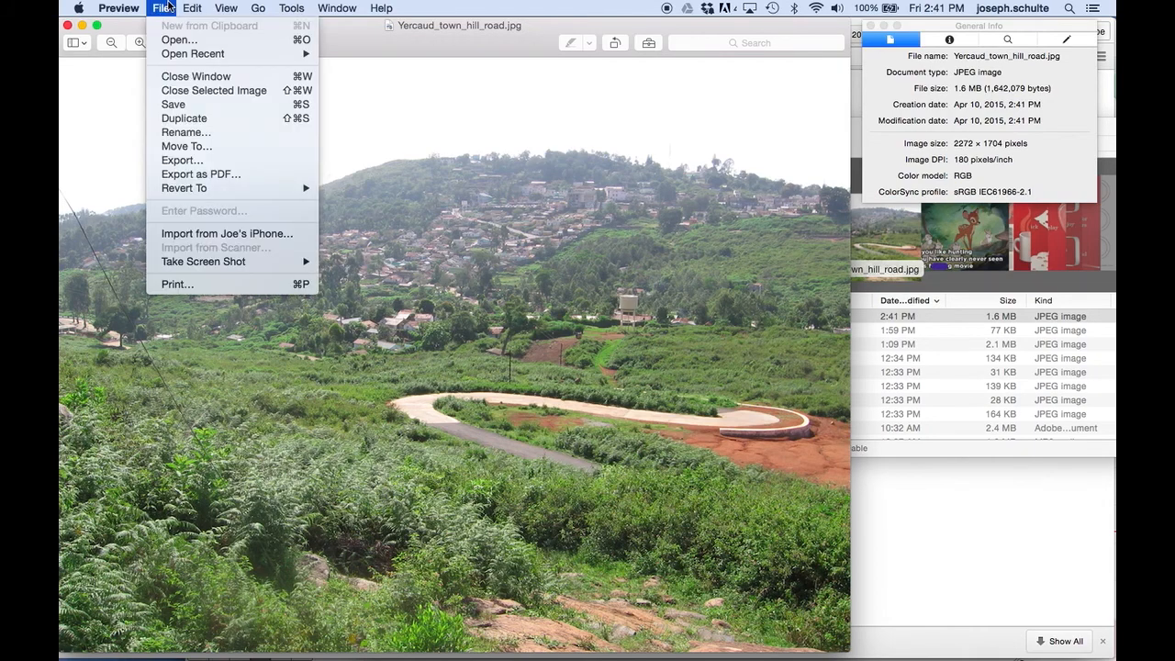
mouse_move(209, 55)
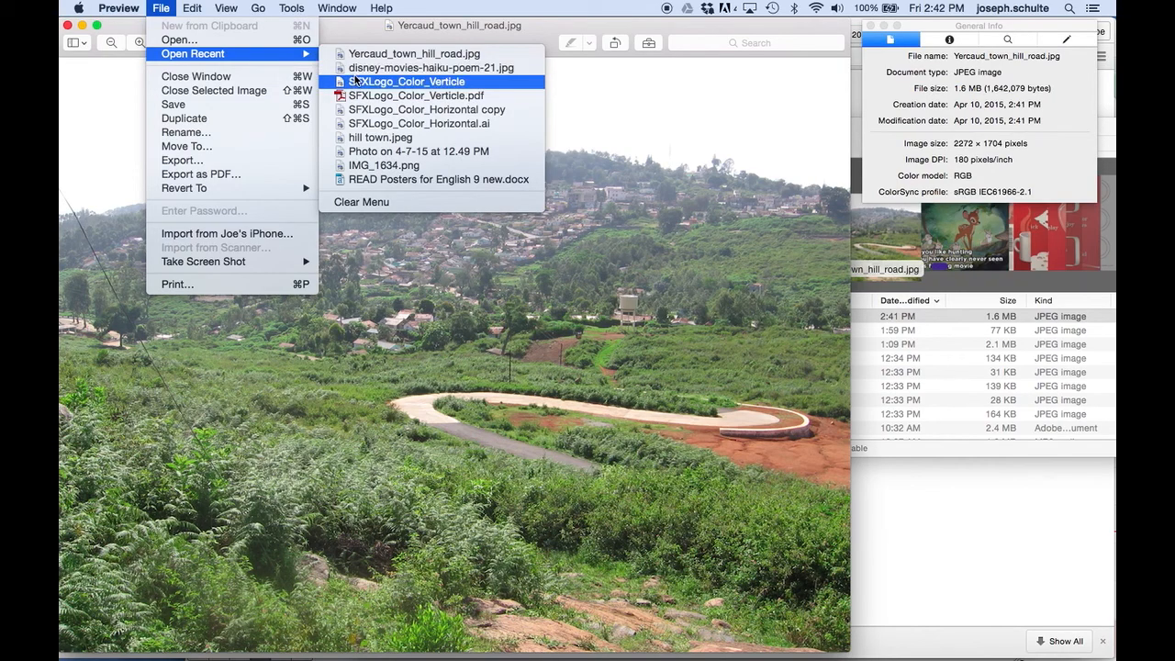
click(357, 151)
key(super+w)
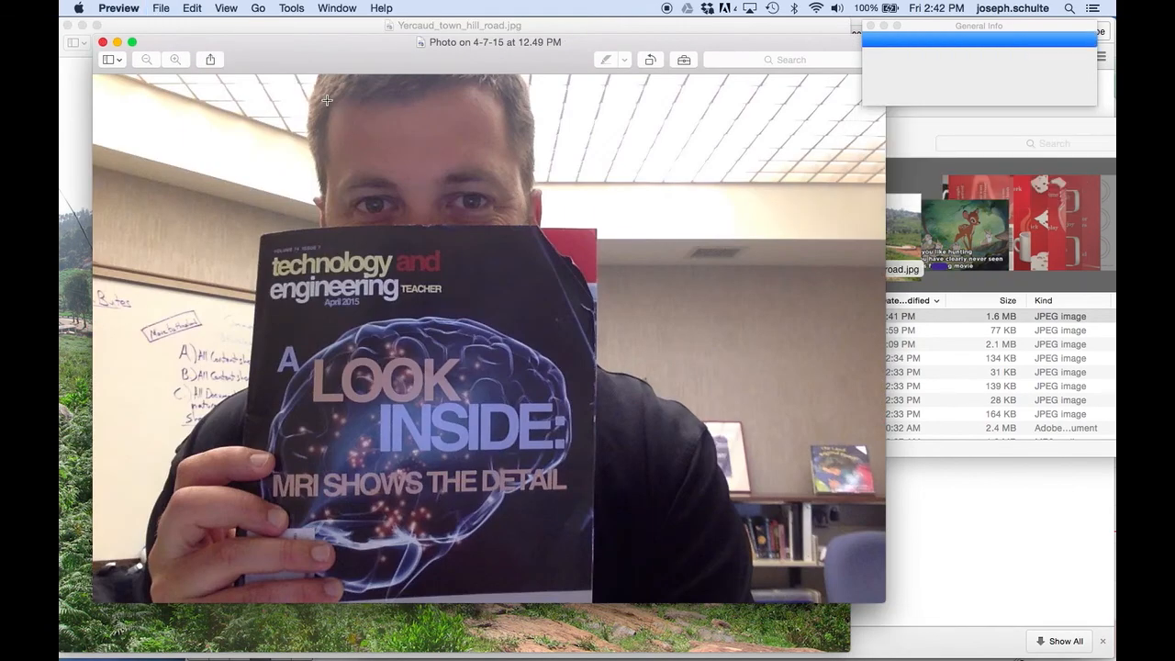
drag(230, 43, 288, 53)
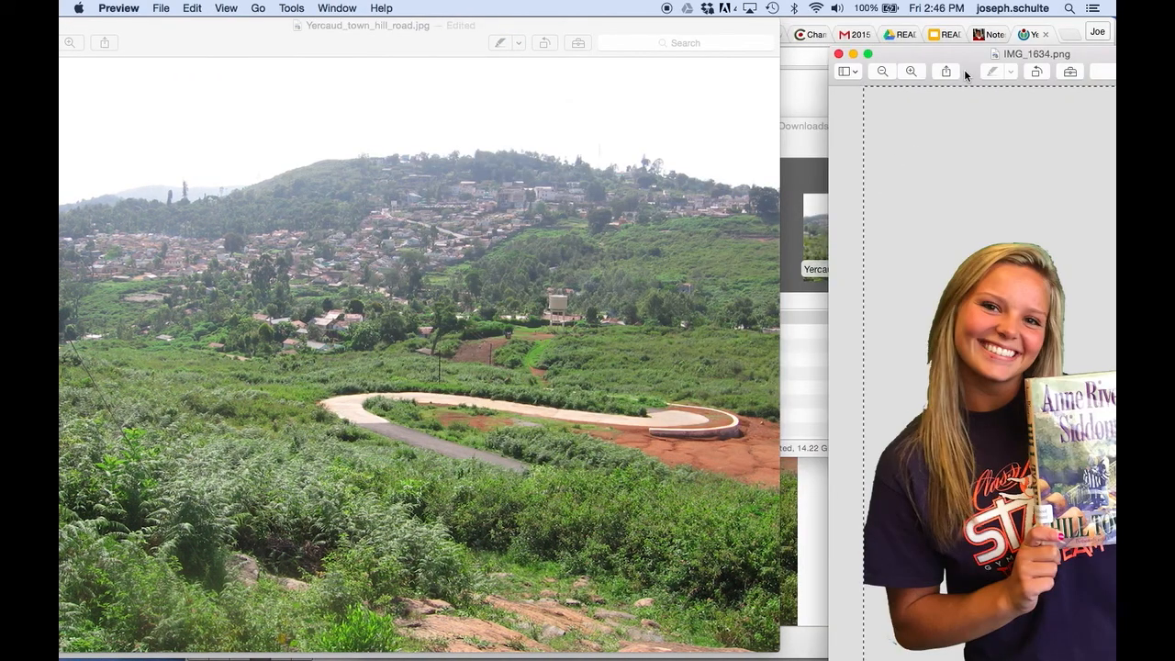
Step: Select the cut-out girl holding the book in IMG_1634.png, adjust the selection frame around her, and copy the selection
drag(968, 51, 716, 7)
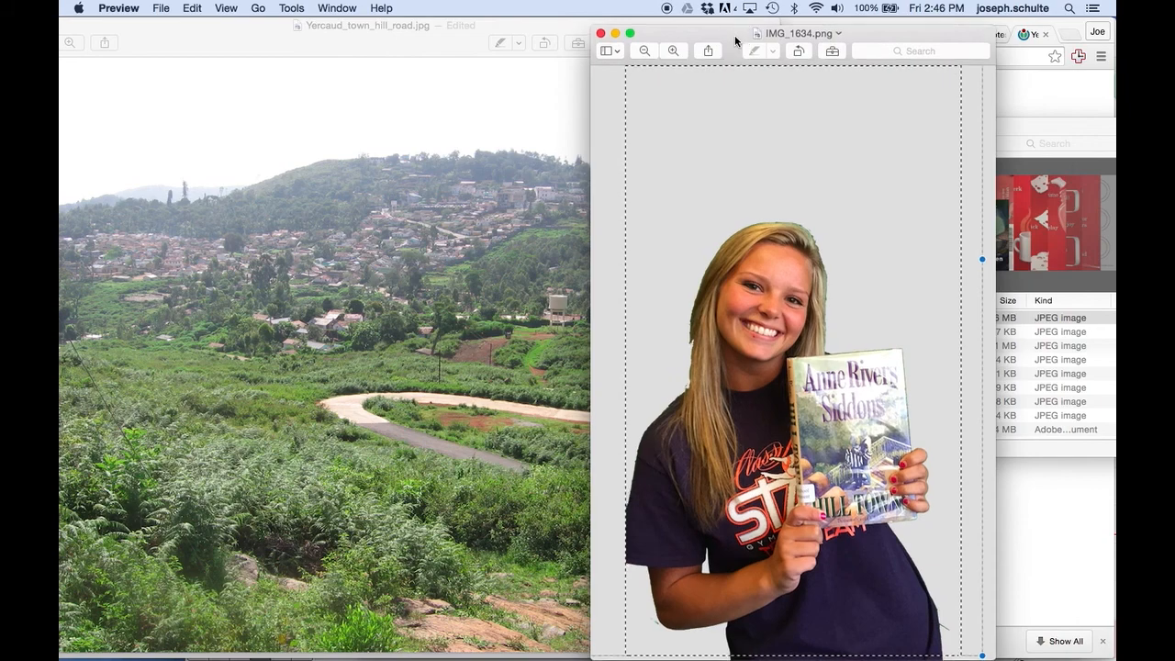
click(193, 8)
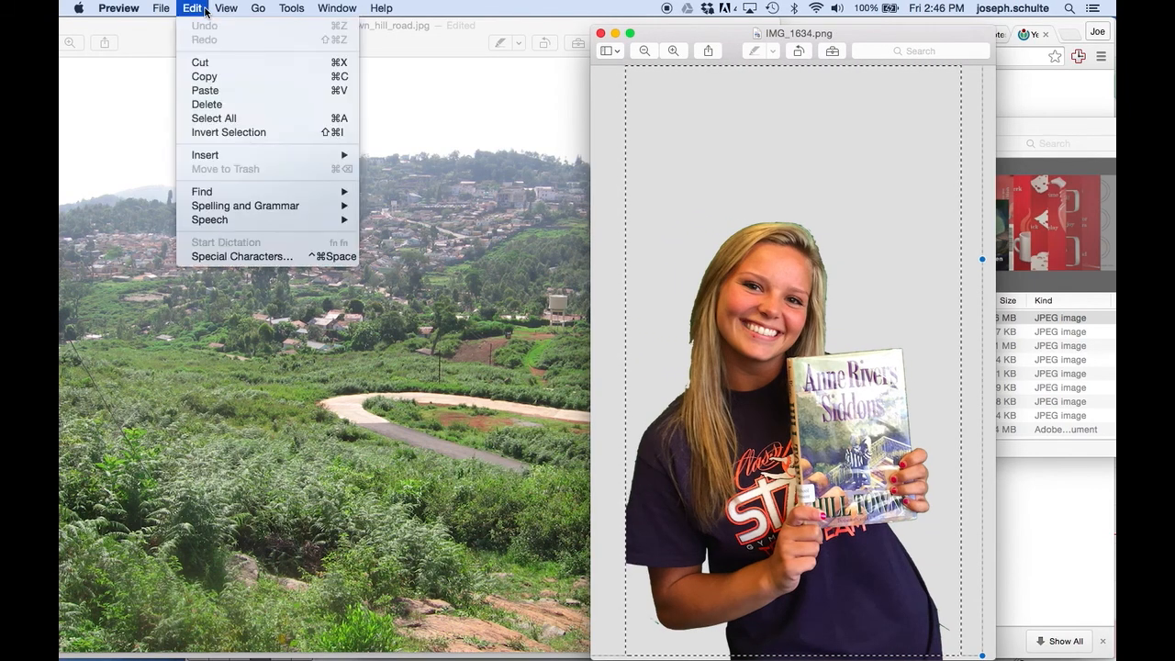
click(255, 118)
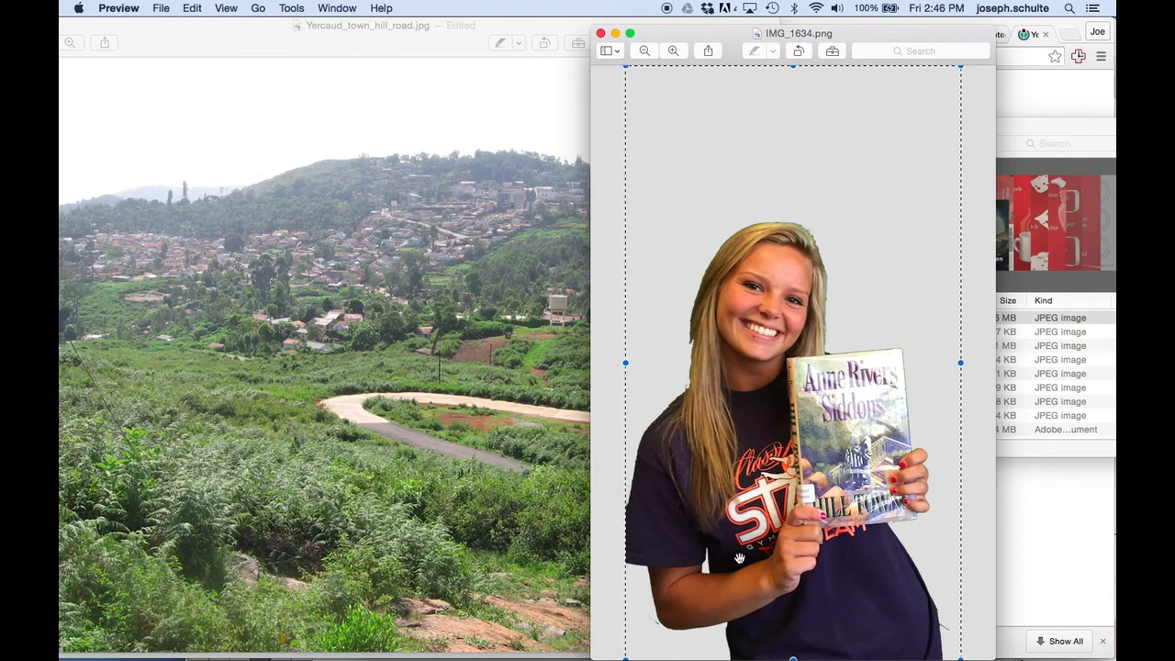
drag(624, 364, 617, 364)
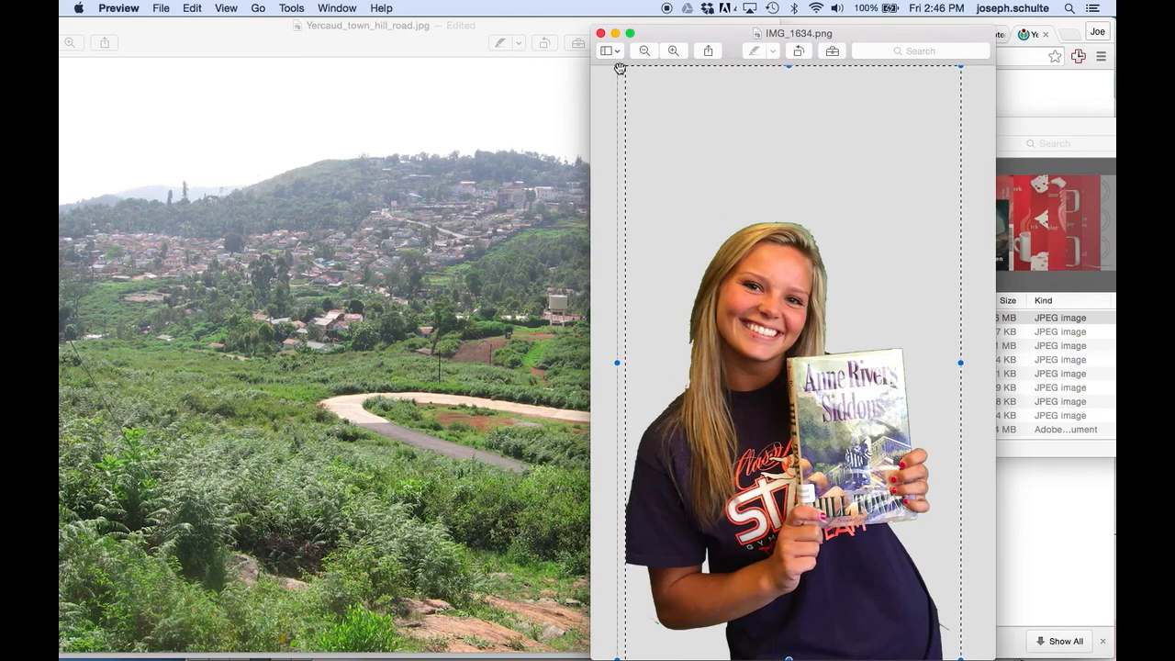
drag(646, 115, 612, 181)
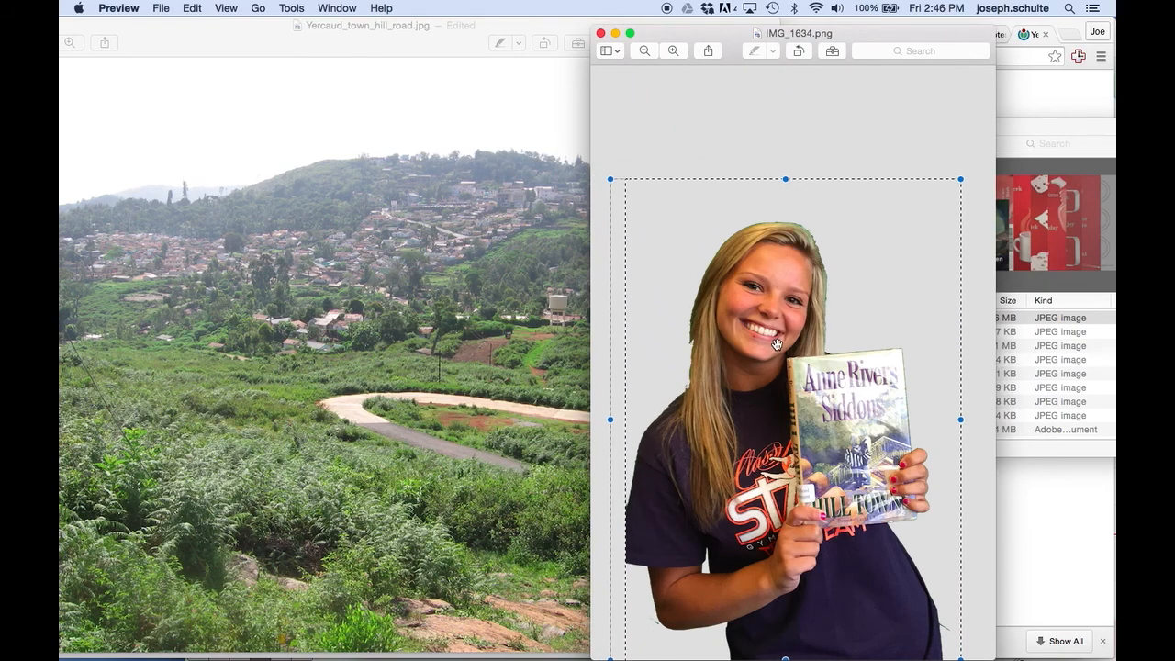
click(193, 8)
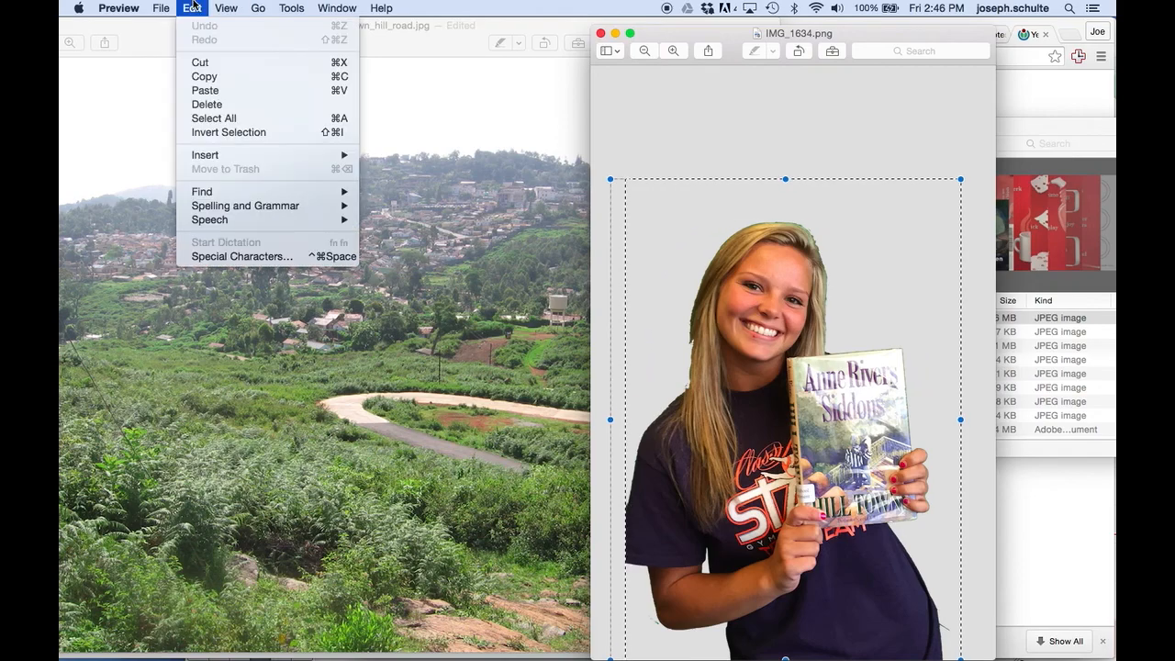
click(204, 77)
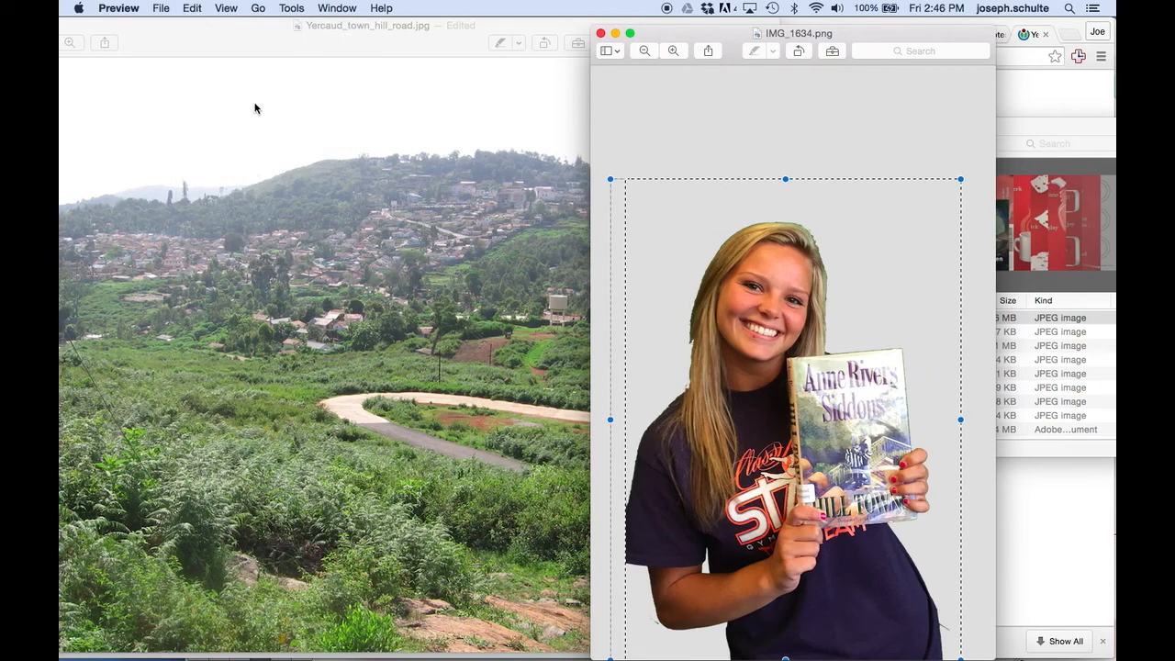
Step: Paste the copied cut-out of the girl into Yercaud_town_hill_road.jpg
click(417, 68)
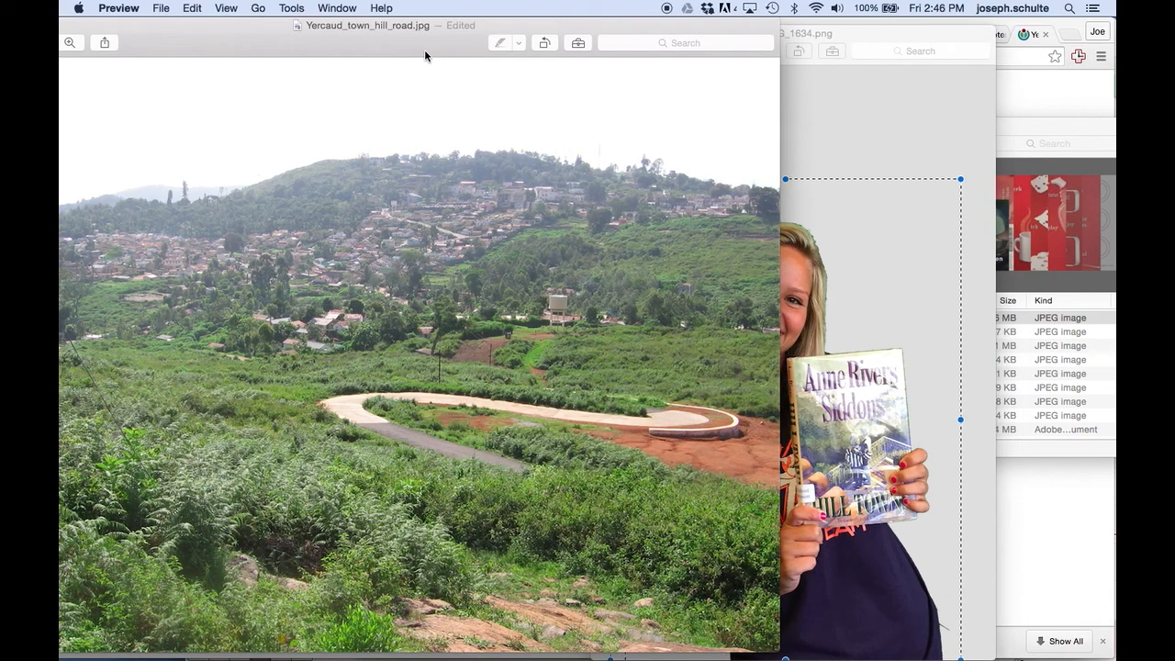
click(207, 8)
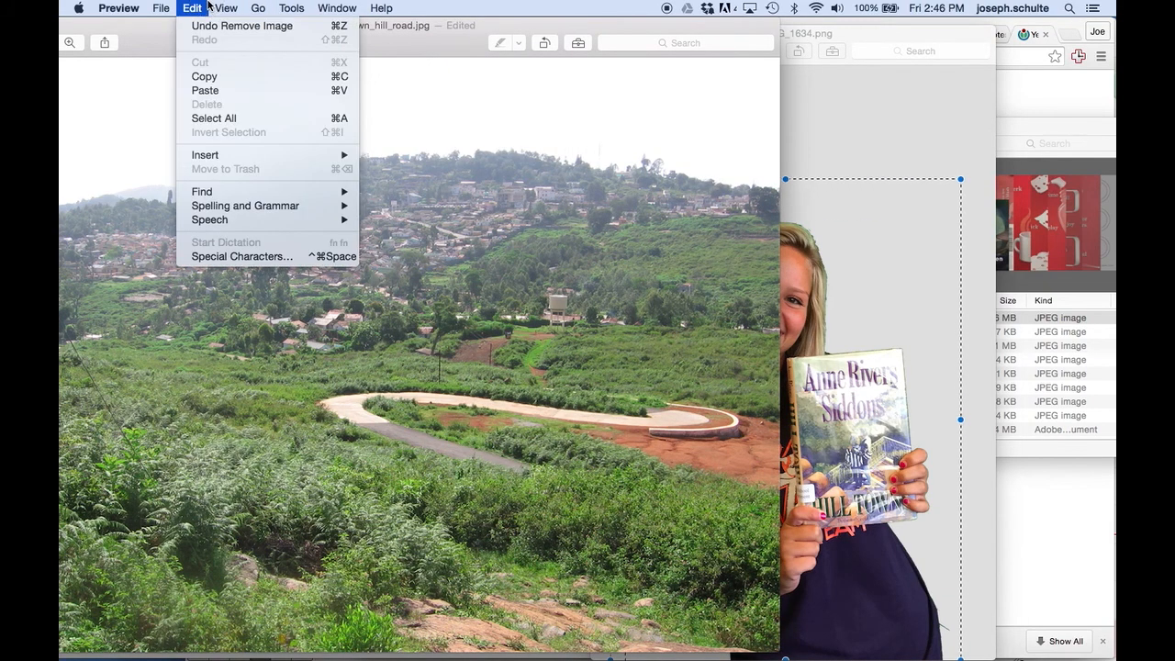
click(205, 90)
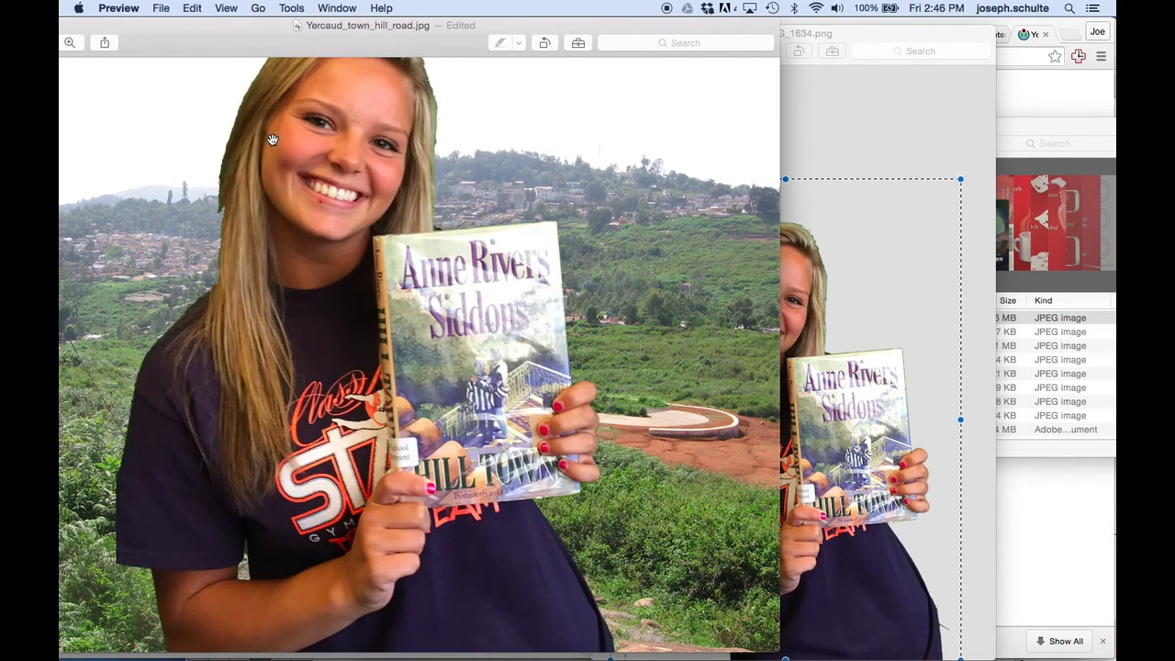
Step: Scale down the pasted girl to fit the landscape and position her left of the curved road's end
drag(281, 189, 337, 372)
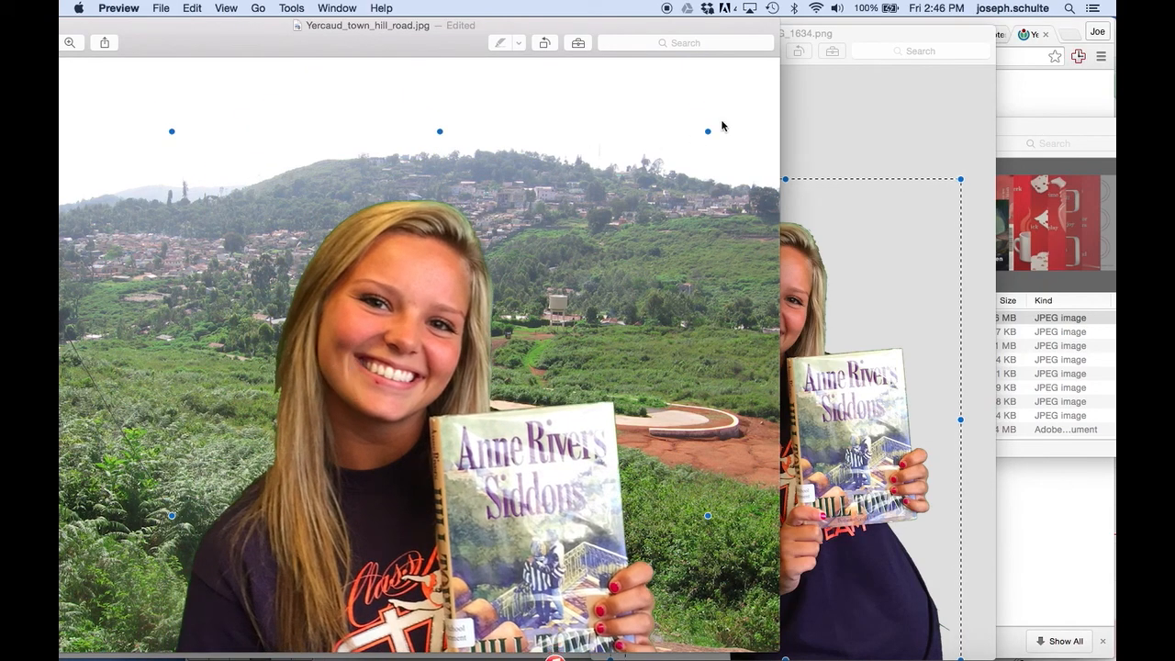
drag(707, 132, 450, 375)
drag(340, 512, 343, 305)
drag(512, 208, 590, 94)
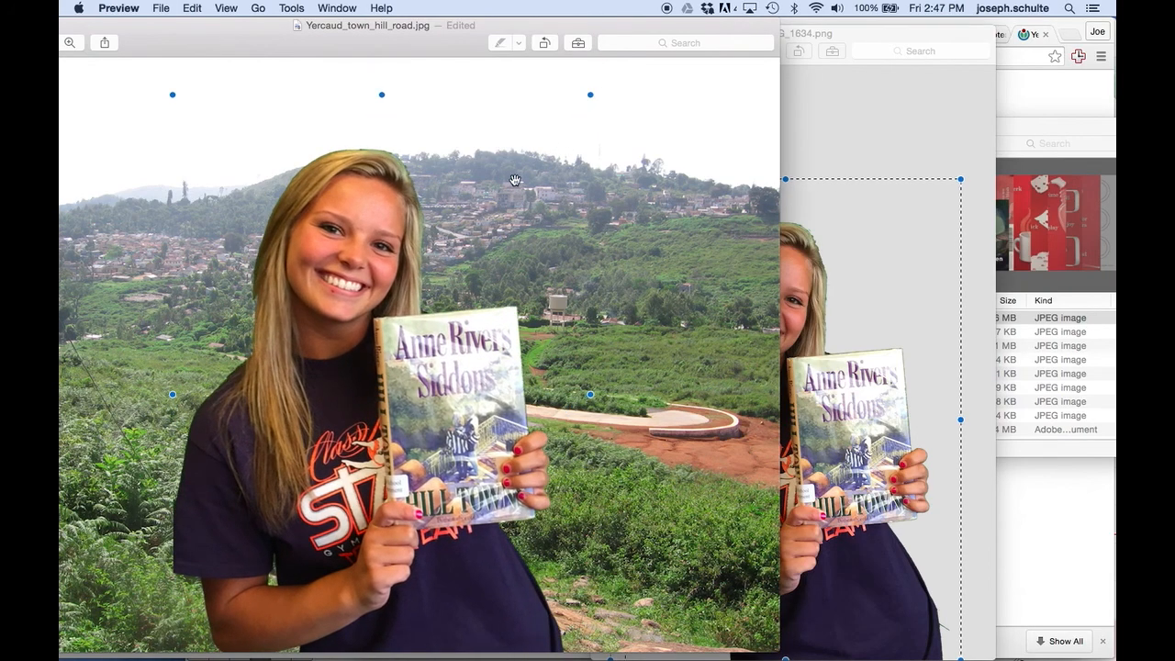
drag(362, 340, 293, 303)
click(580, 371)
Step: Set the text style for new annotations to Iowan Old Style, dark purple, 72 pt
drag(198, 40, 396, 35)
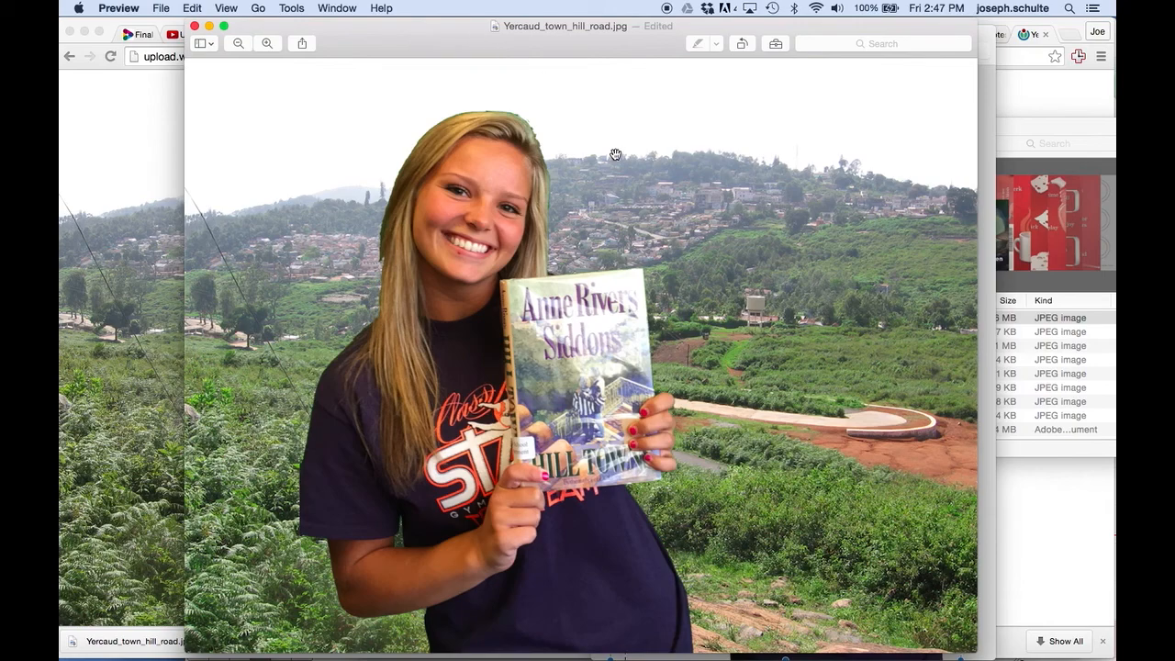
click(773, 45)
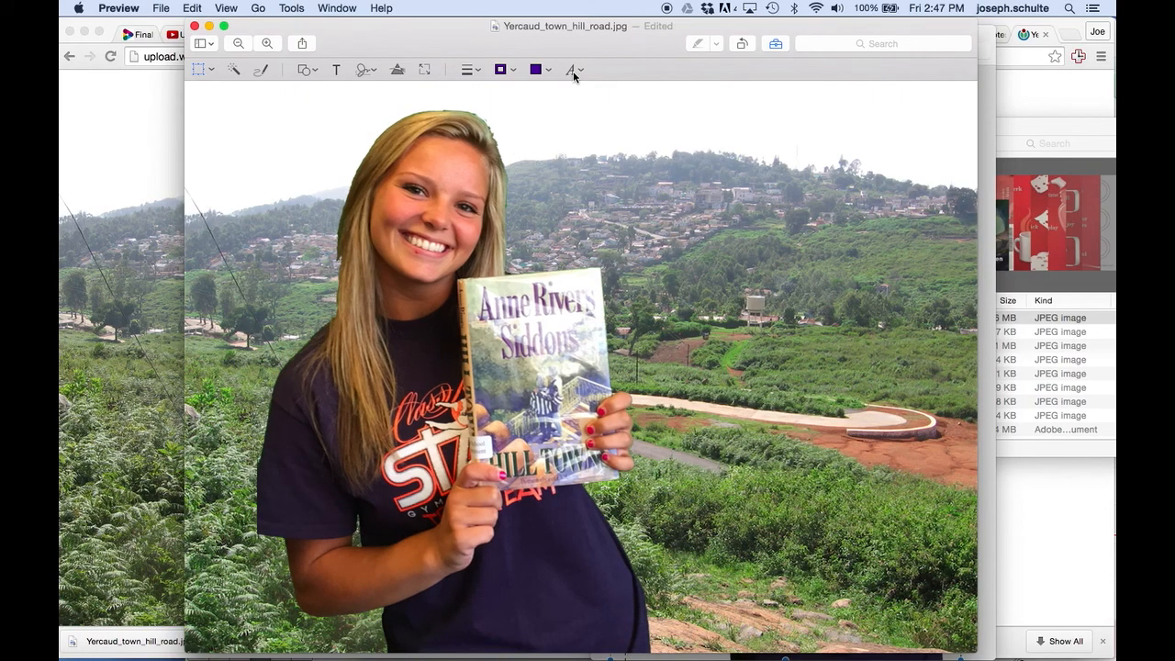
click(572, 71)
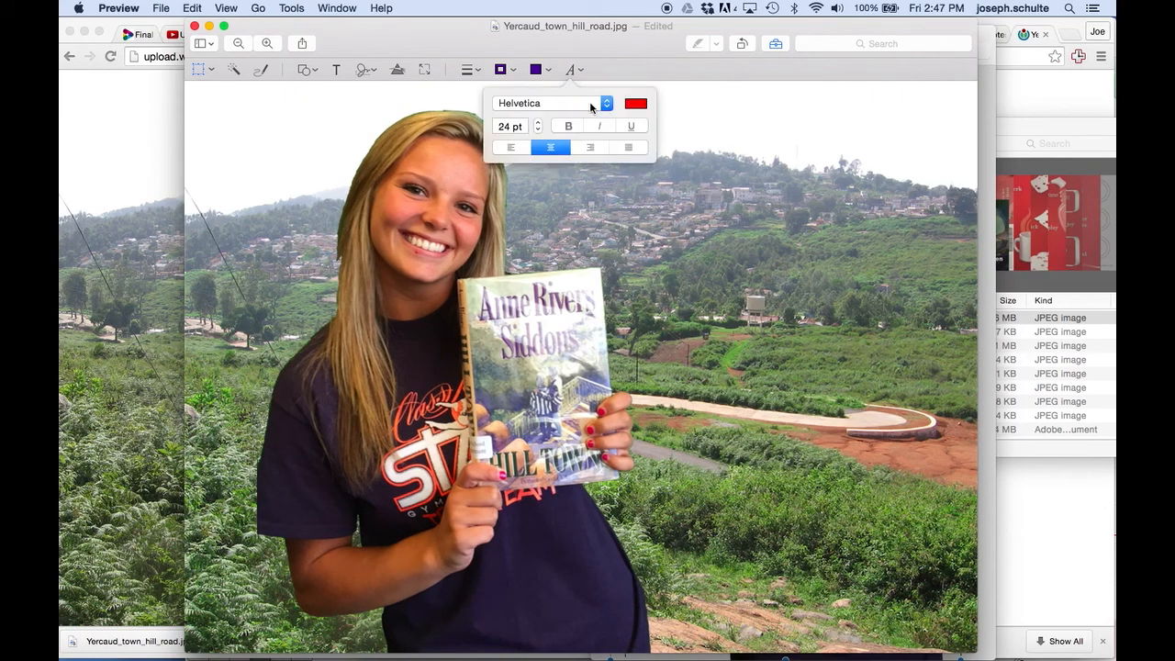
click(597, 106)
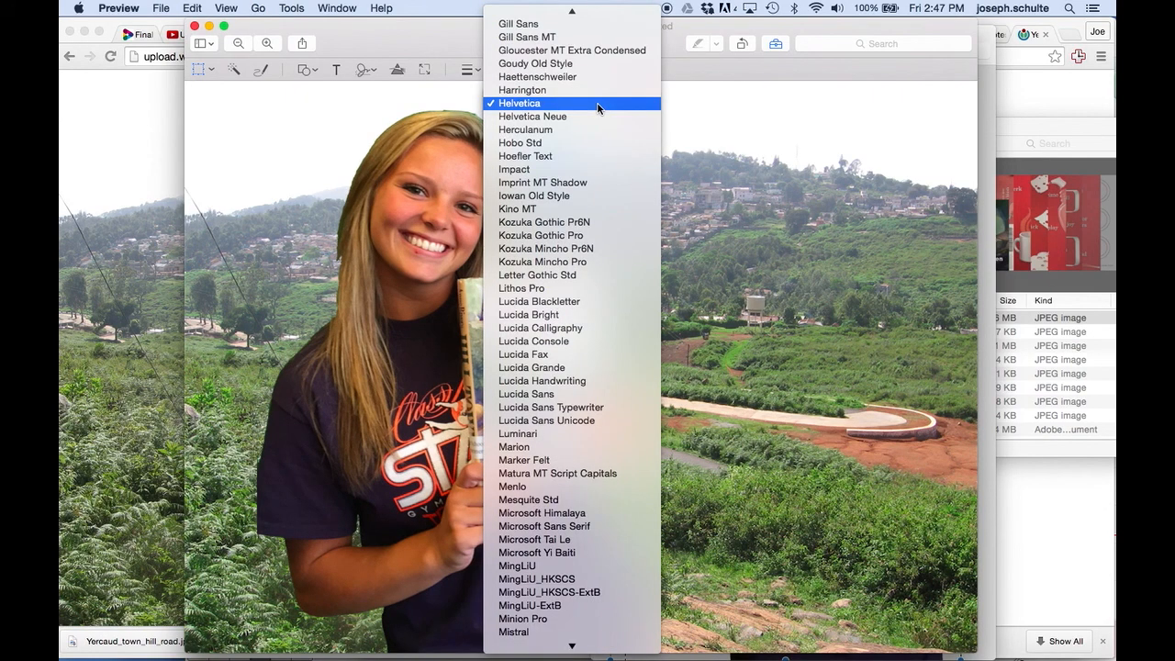
click(569, 196)
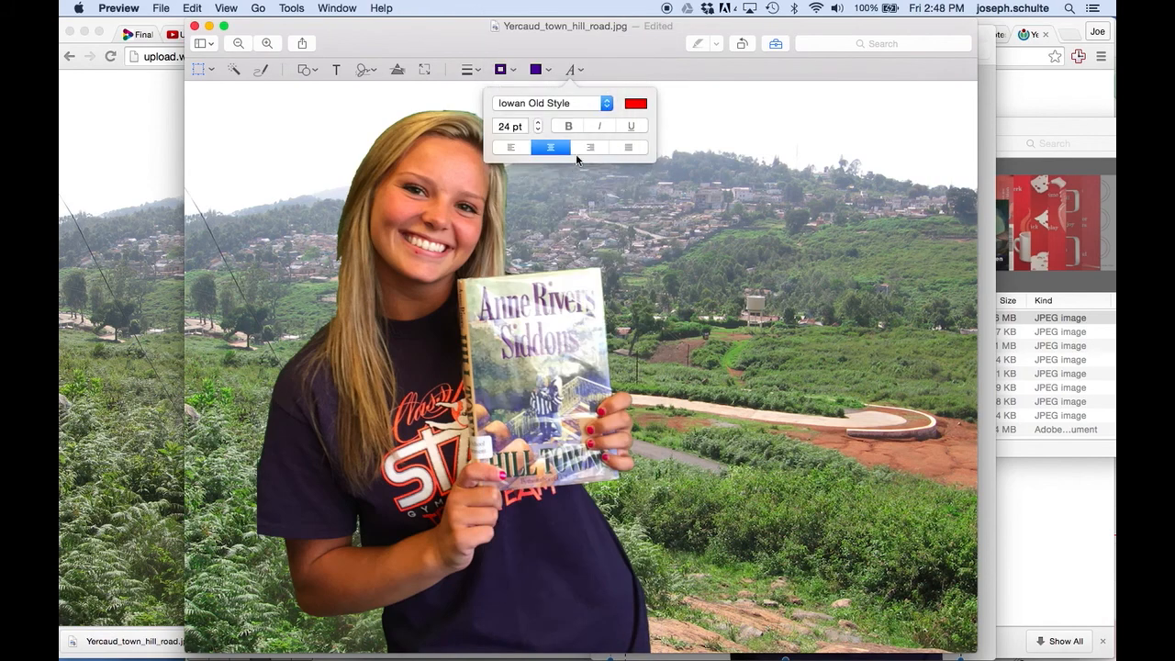
click(635, 105)
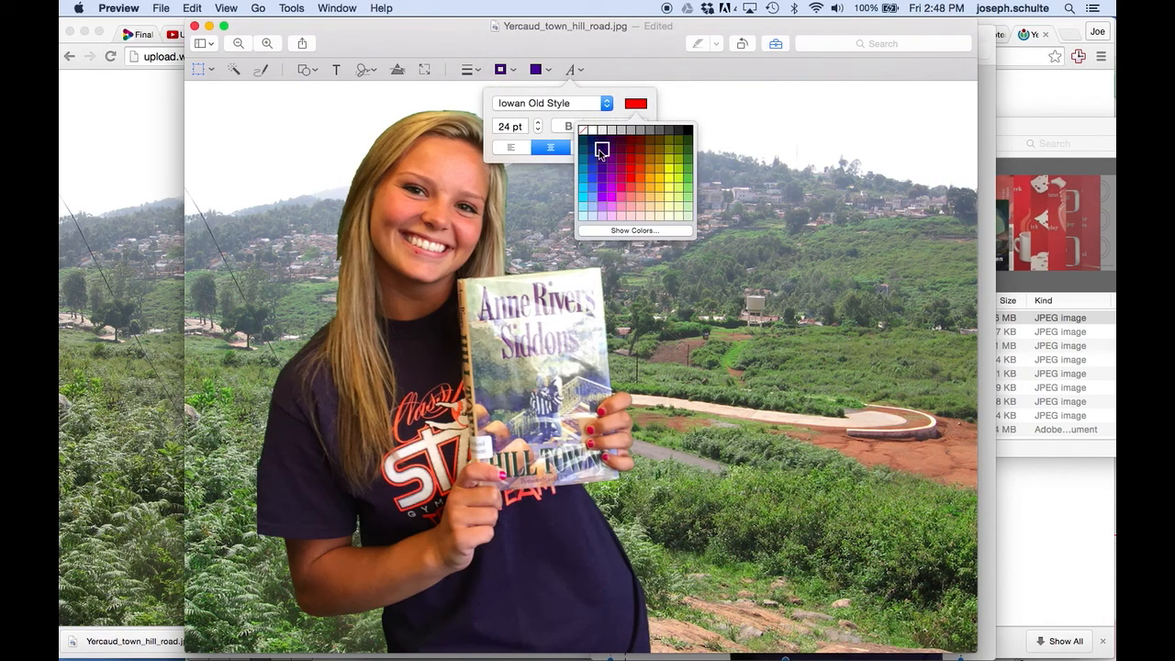
click(603, 160)
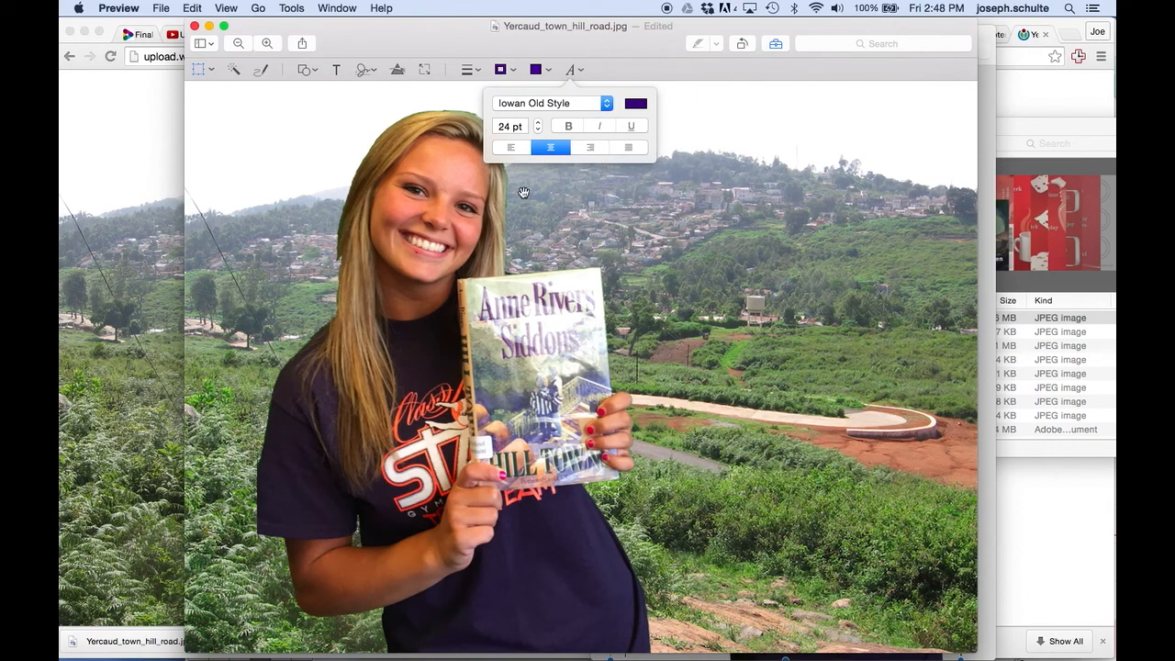
double_click(507, 127)
text(72)
Step: Add a text box reading "Hill Town" in the white sky beside the girl's head
click(336, 70)
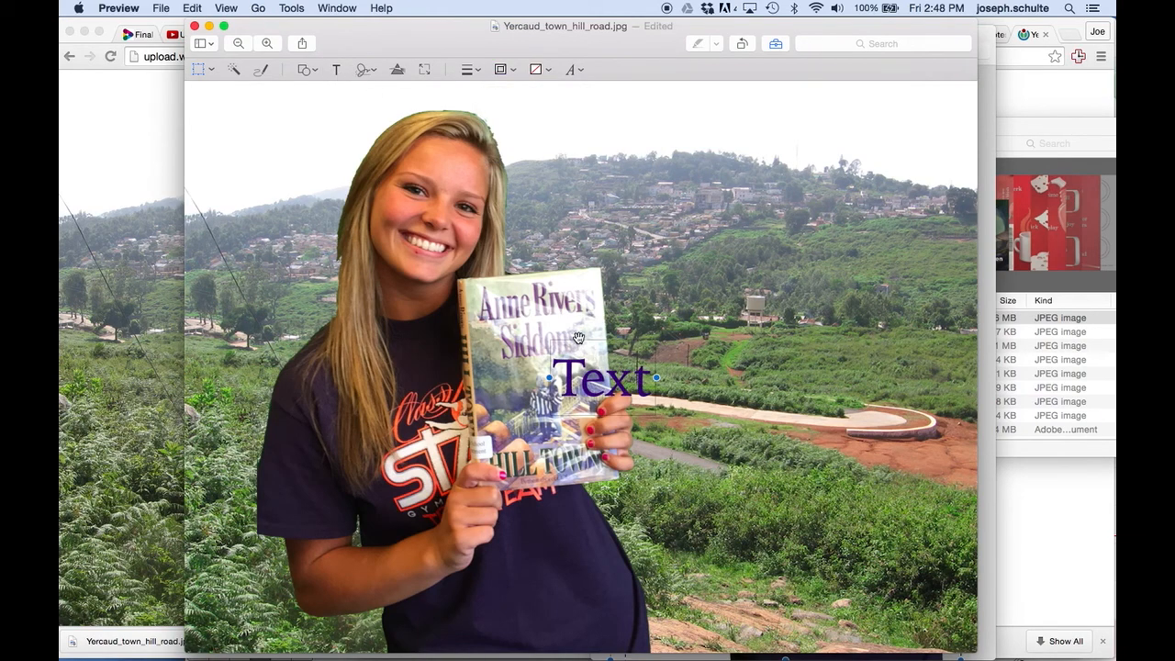
mouse_move(578, 340)
mouse_down()
mouse_move(630, 55)
mouse_move(608, 90)
mouse_up()
double_click(646, 121)
key(BackSpace)
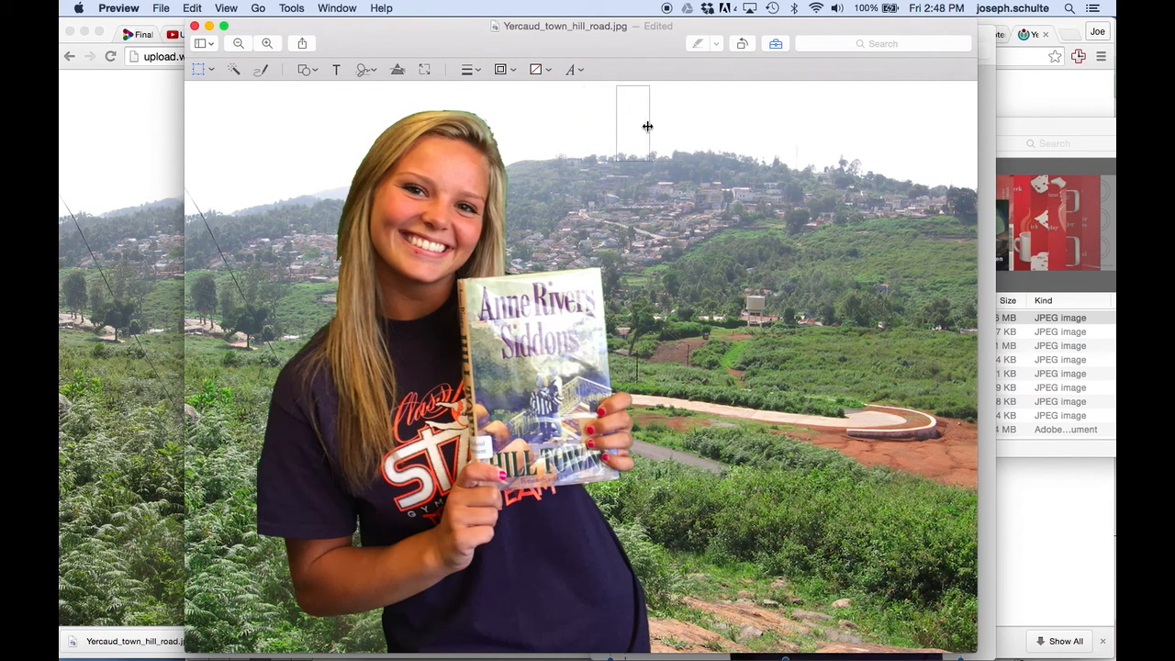
text(Hill Town)
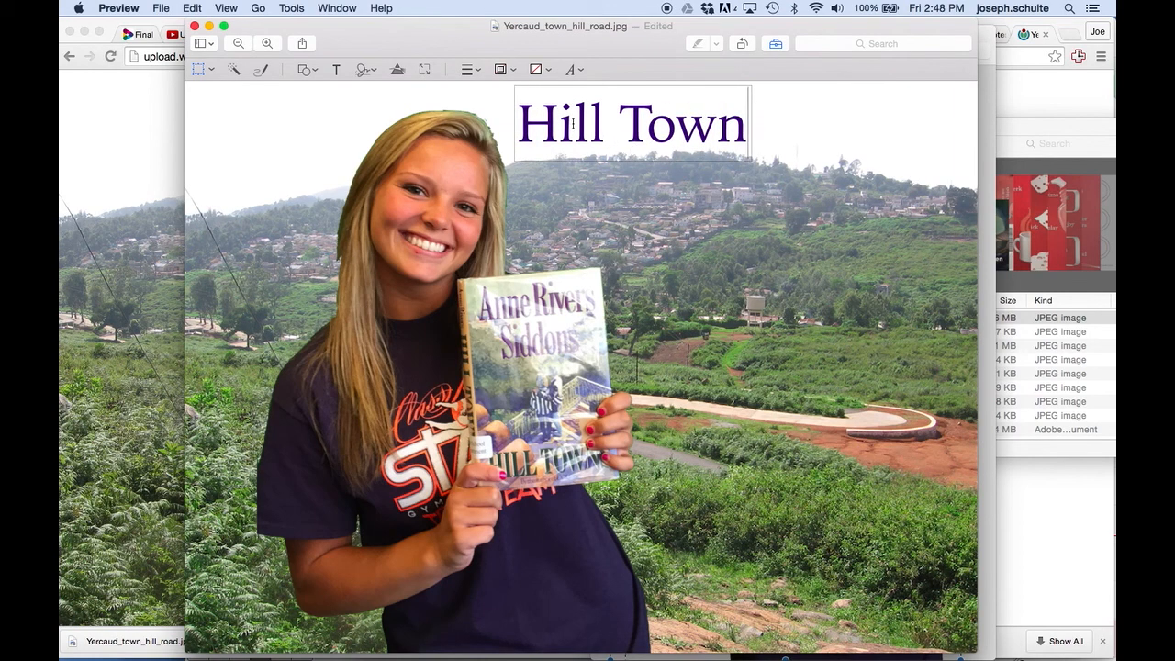
Step: Move the "Hill Town" title farther right in the sky and shift the cut-out girl slightly left and down
drag(514, 97, 477, 98)
click(547, 108)
click(524, 85)
mouse_move(524, 83)
mouse_down()
mouse_move(556, 85)
mouse_move(516, 100)
mouse_up()
click(550, 119)
click(676, 118)
drag(751, 112, 904, 112)
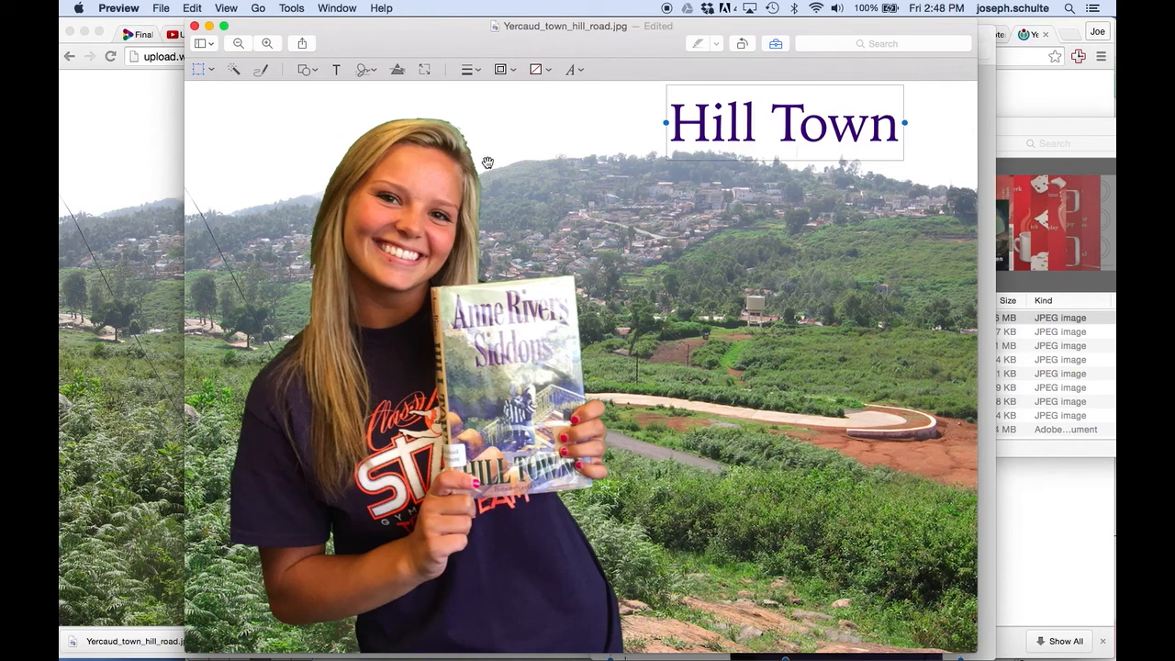
Step: Add a second text box over the hillside reading "What Goes Up, Must Come Down" and shift it up and left
click(336, 70)
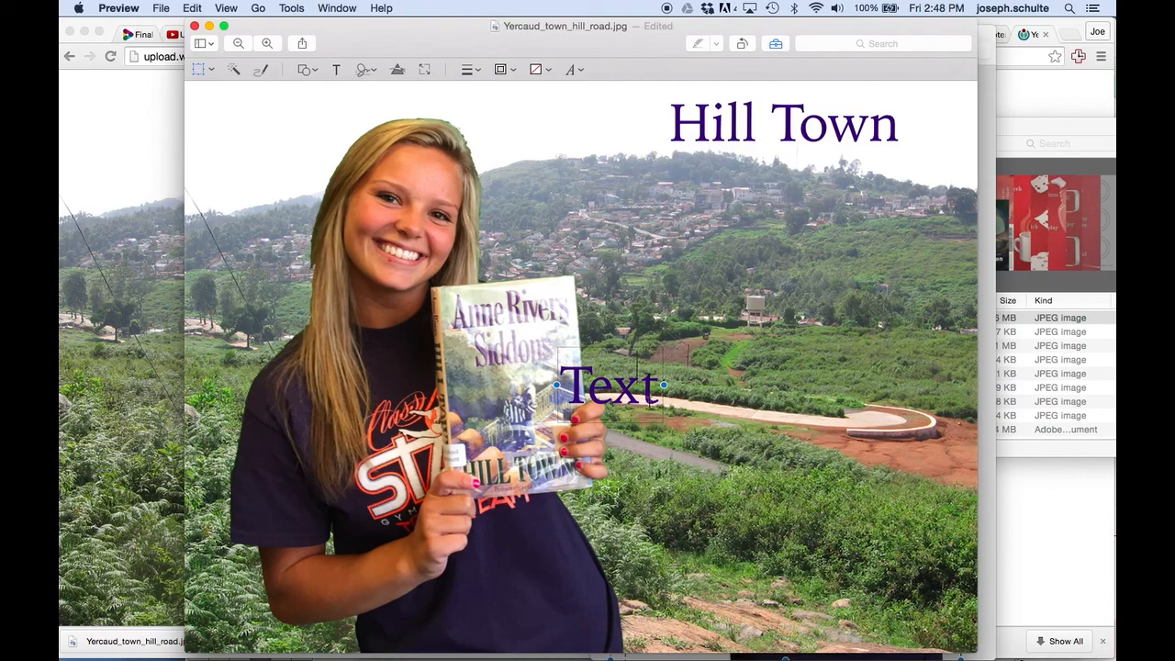
drag(651, 398, 787, 339)
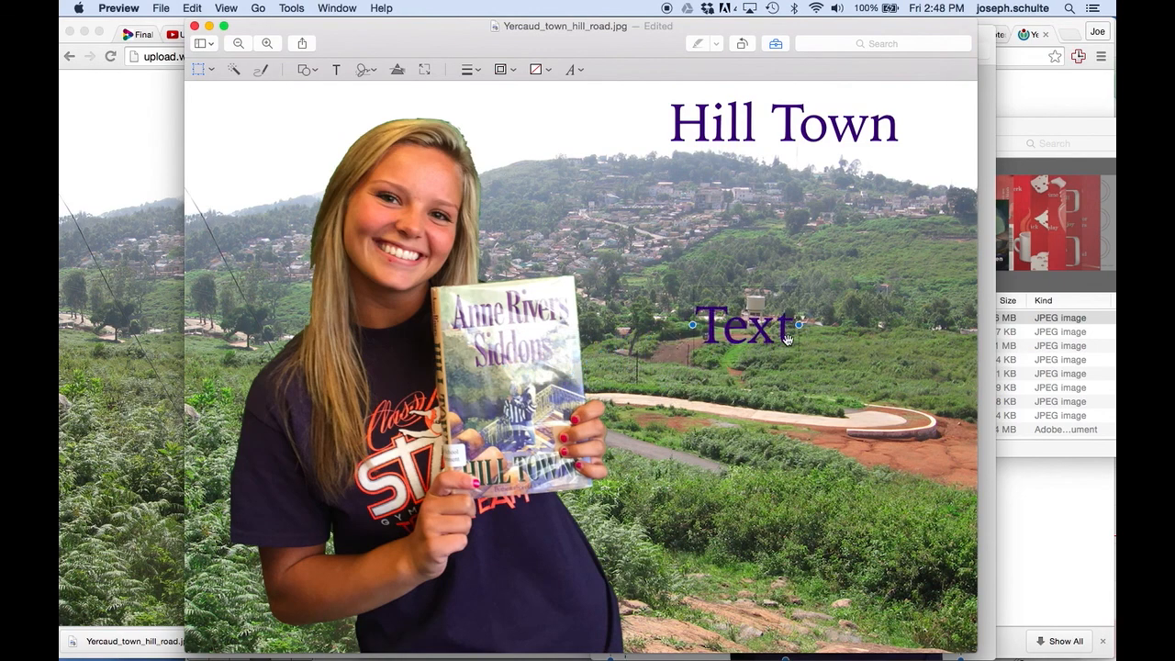
key(Delete)
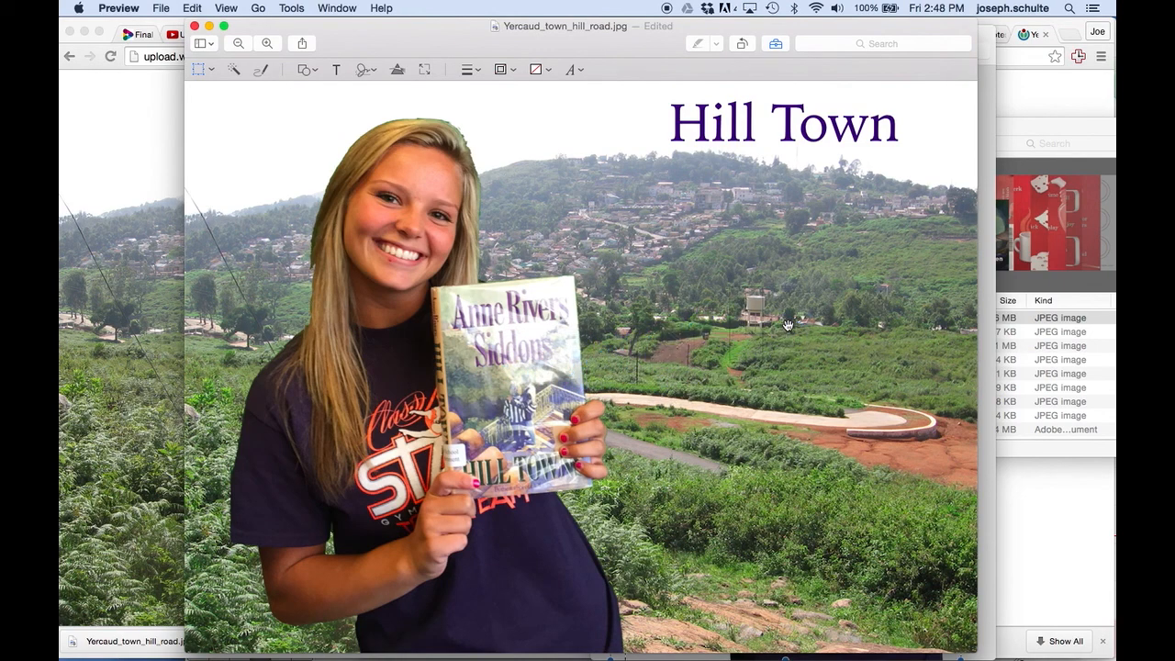
text(You)
key(BackSpace)
key(BackSpace)
key(BackSpace)
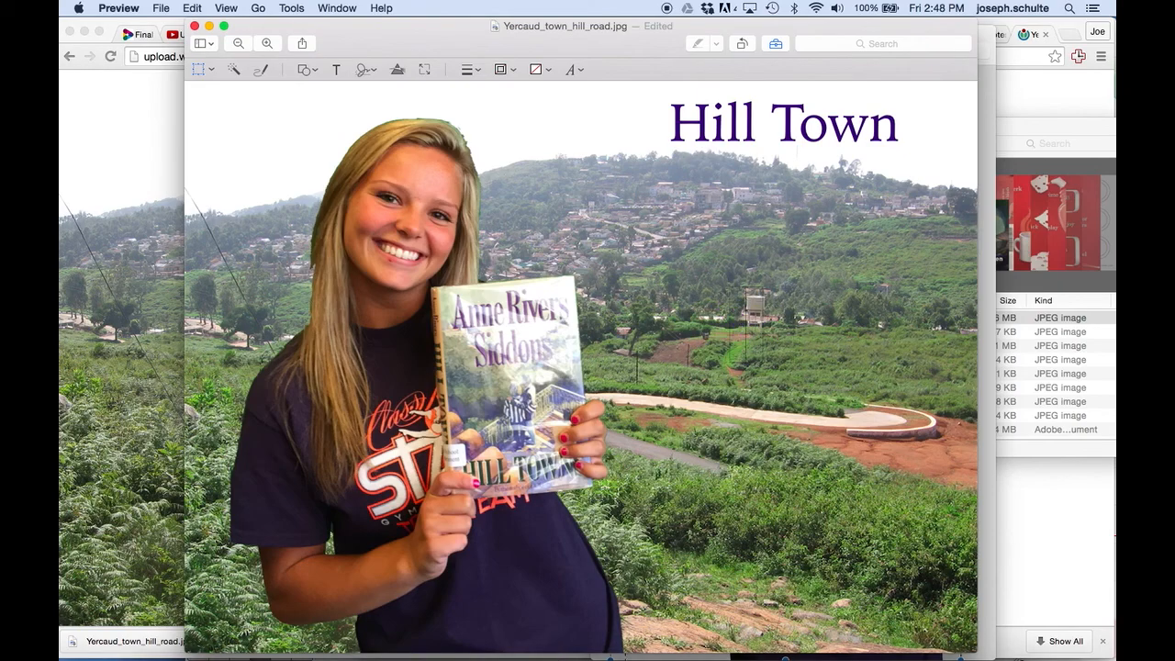
text(What Goes Up,)
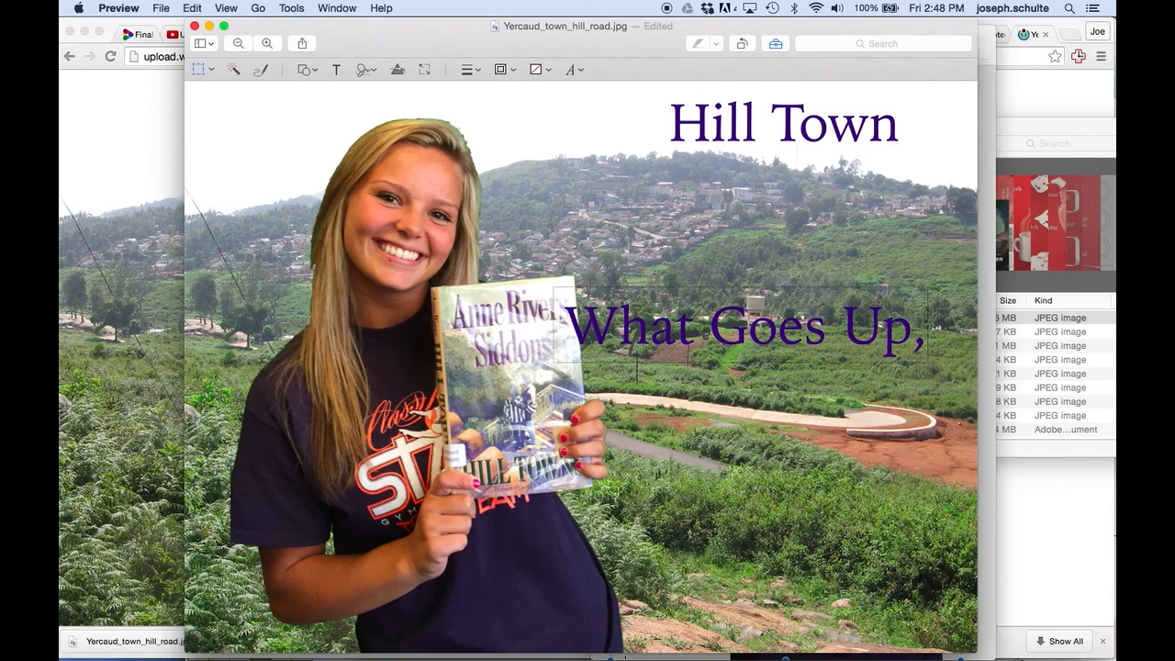
text( Must Co)
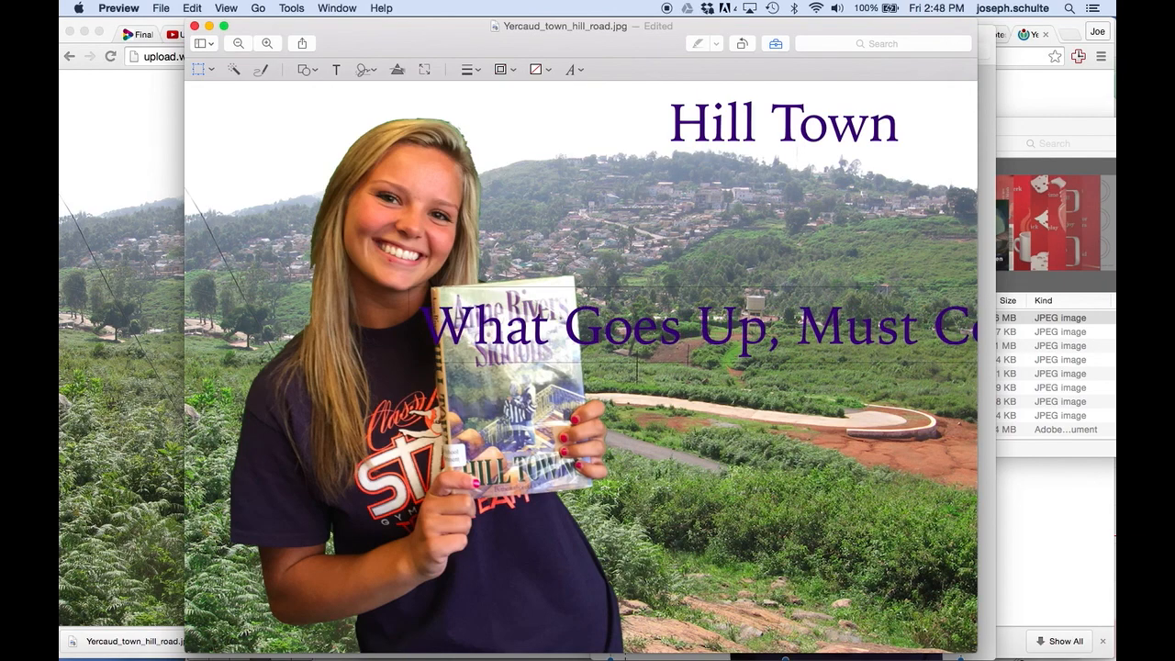
text(me Down)
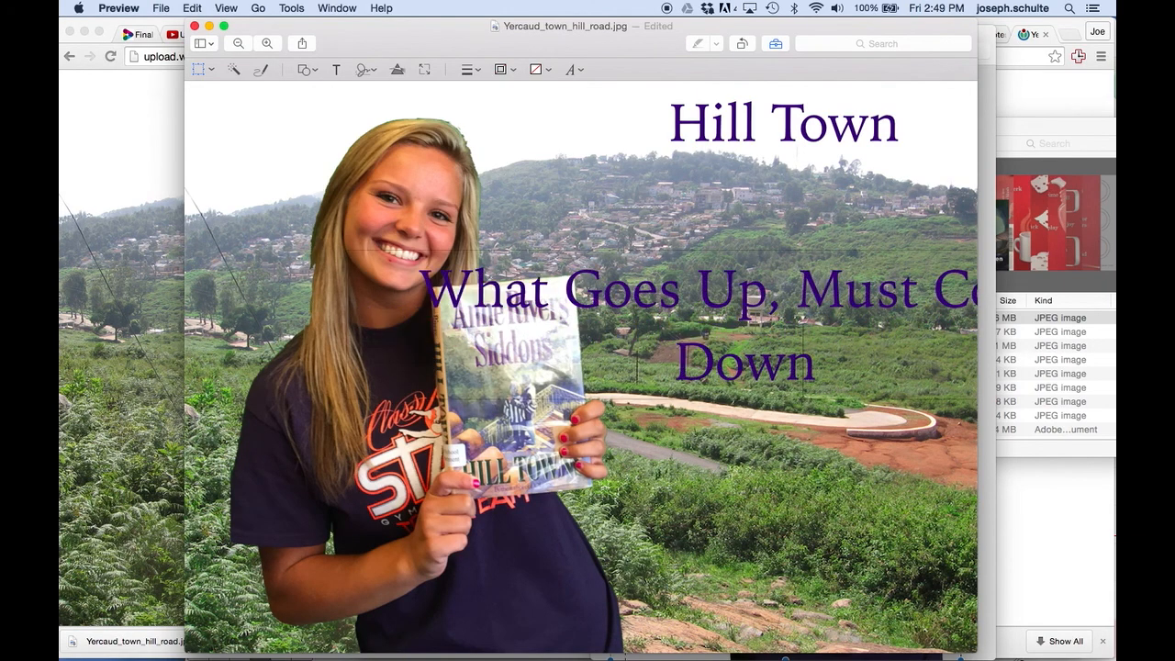
drag(813, 362, 744, 345)
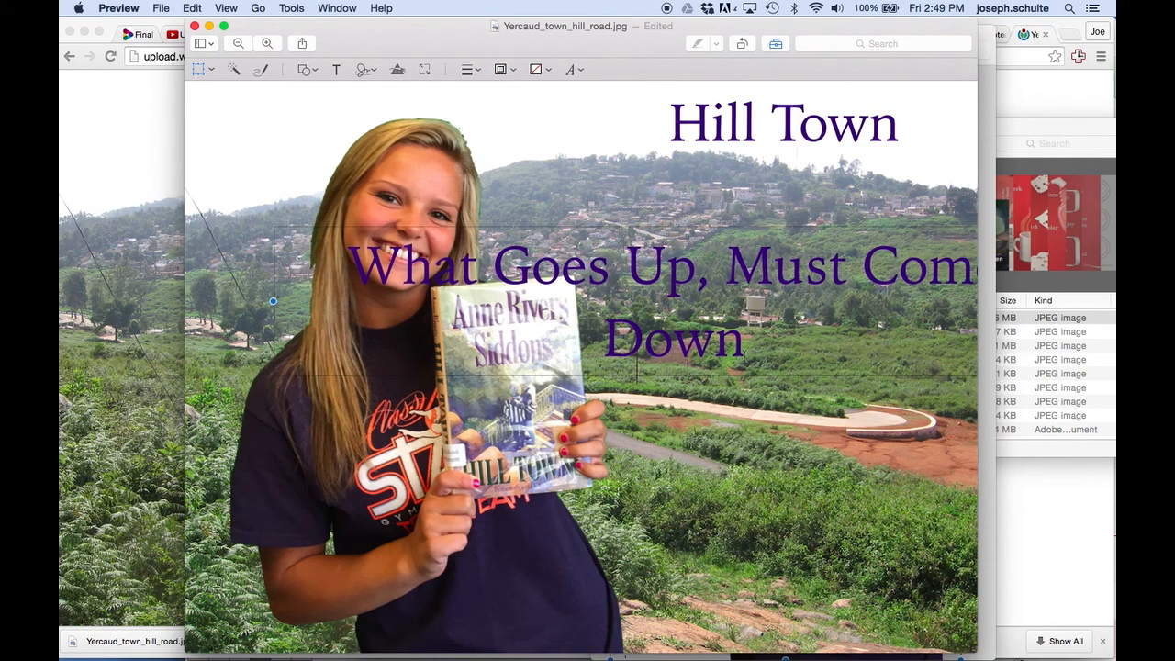
Step: Reduce the font size of the whole "What Goes Up, Must Come Down" tagline so that it fits on one small line
drag(743, 342, 356, 268)
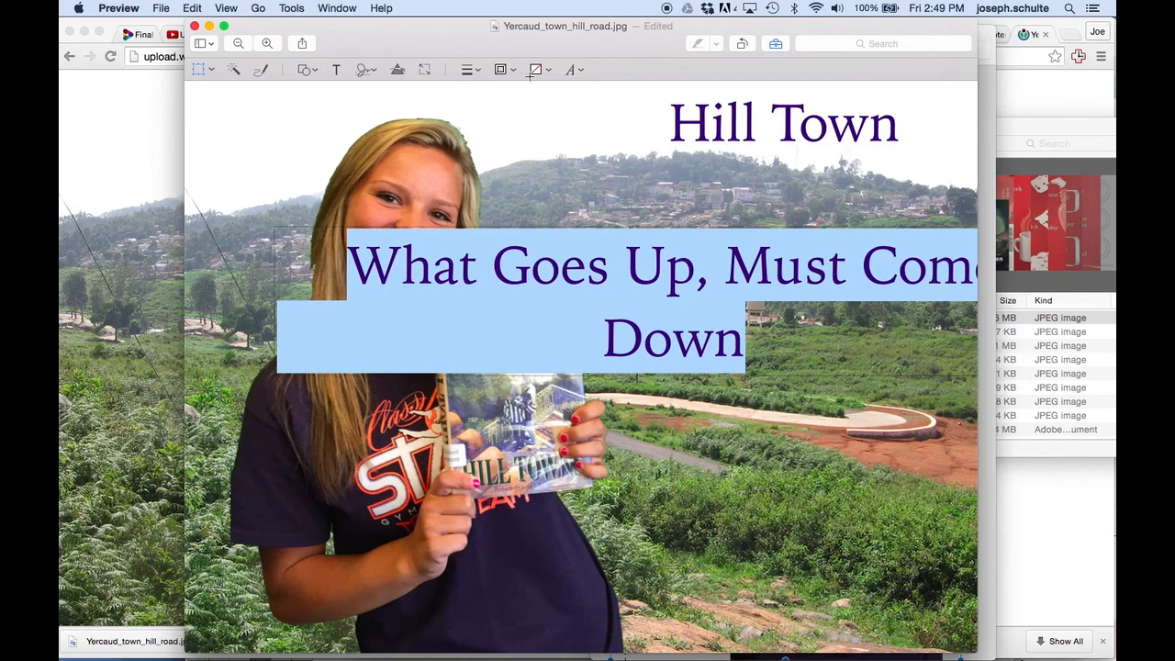
click(578, 71)
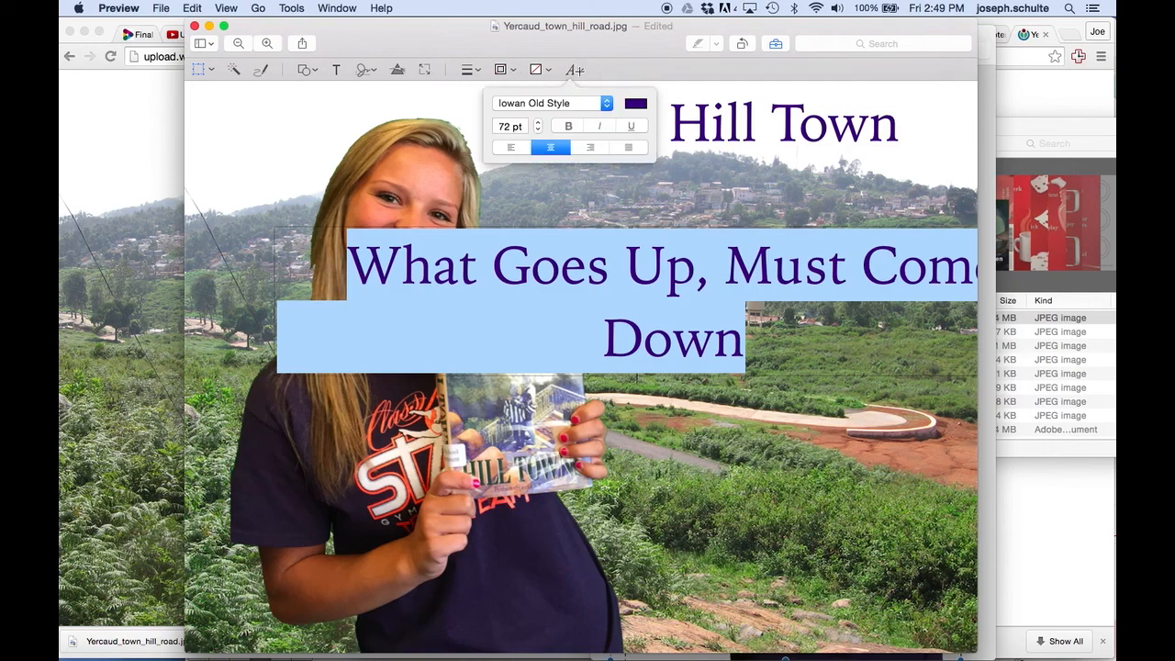
double_click(509, 129)
text(7)
text(0)
key(Return)
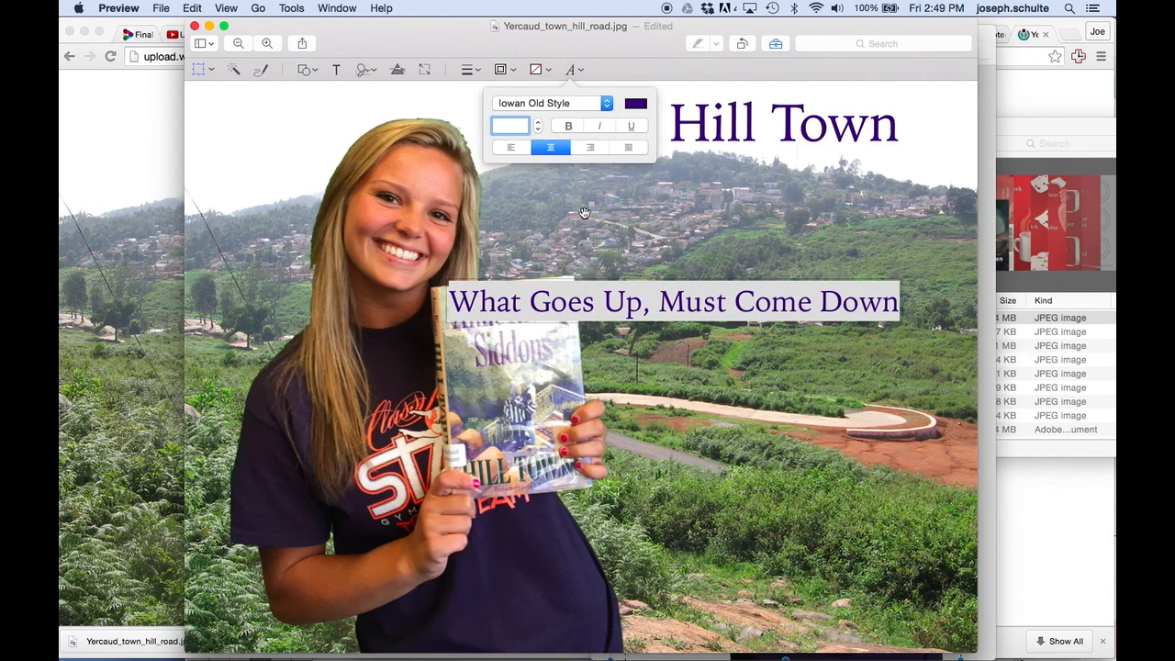
click(648, 278)
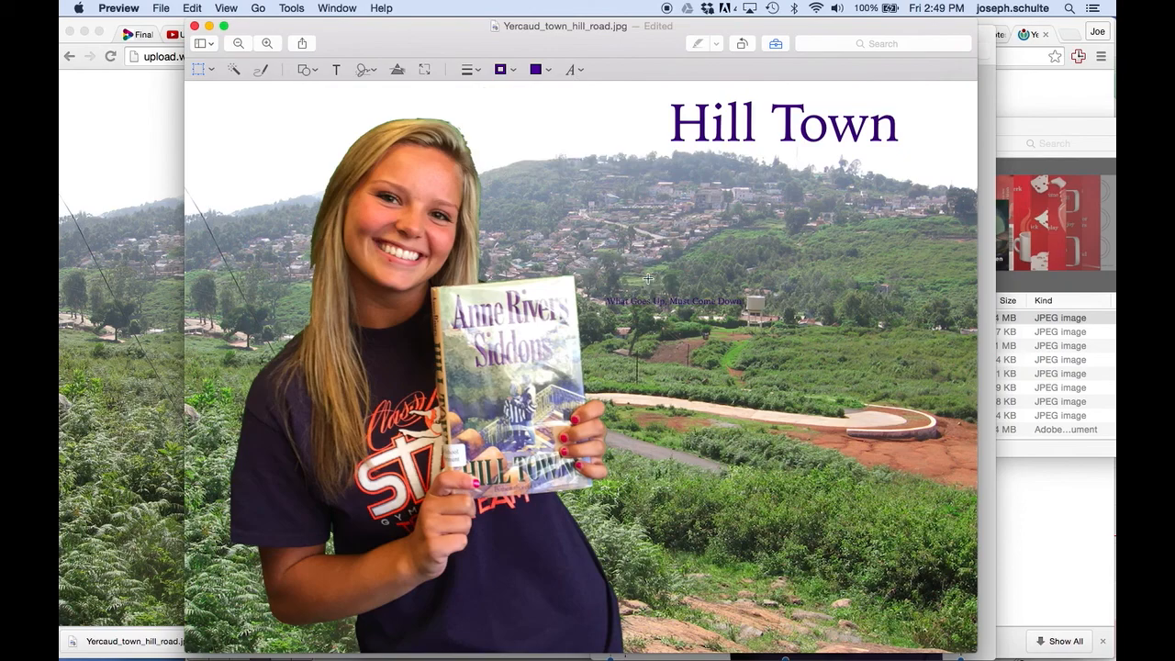
Step: Remove the tagline's ending "st Come Down" and clear the stray rectangular selection above it
click(709, 301)
drag(698, 292, 752, 262)
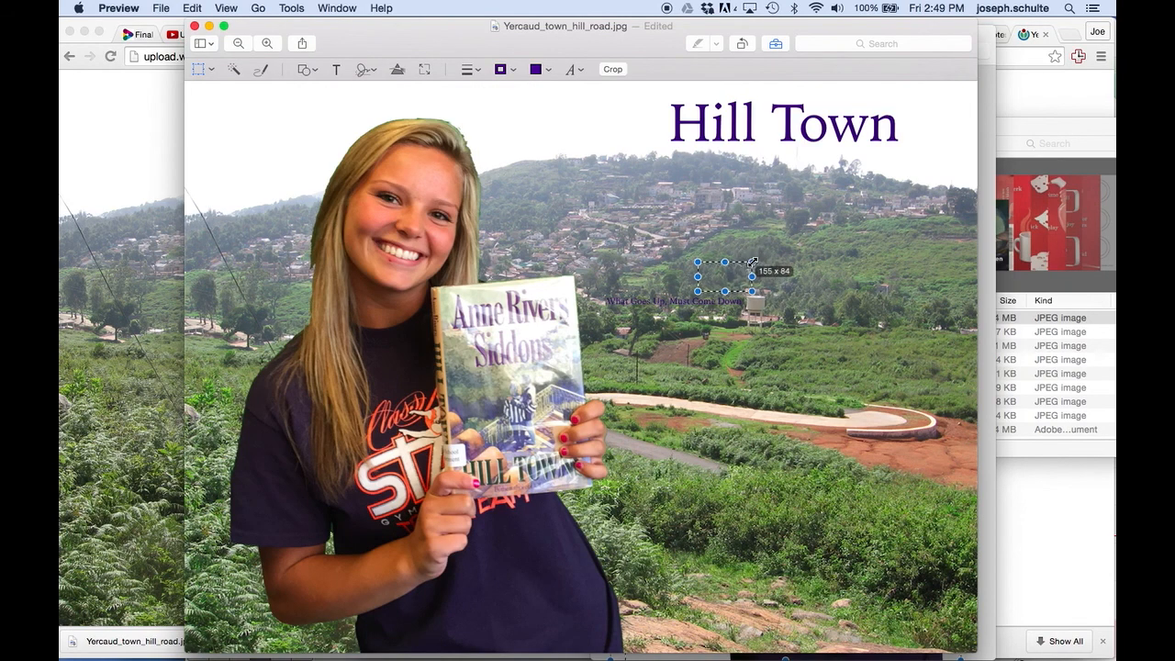
double_click(677, 299)
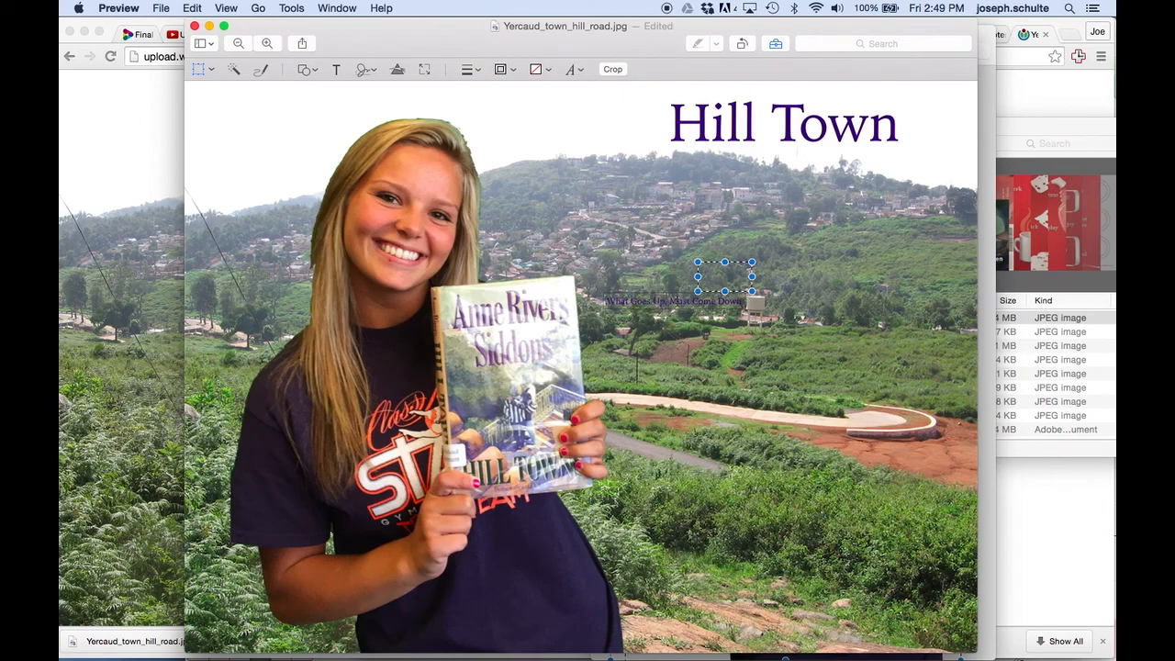
drag(682, 304, 746, 304)
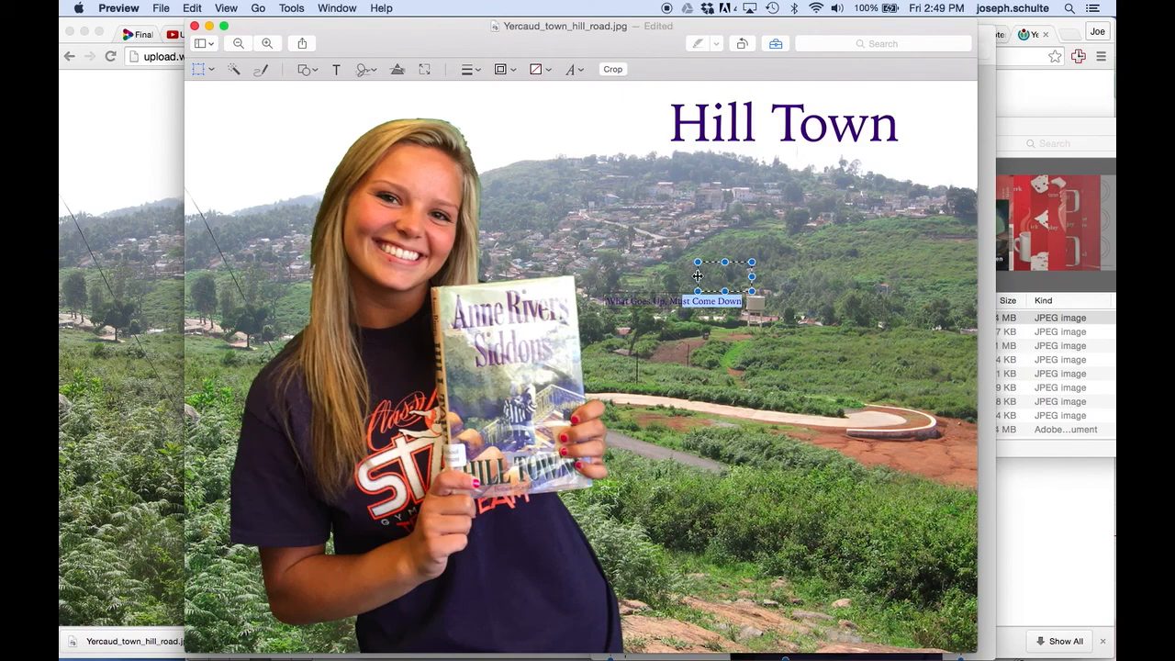
key(BackSpace)
key(BackSpace)
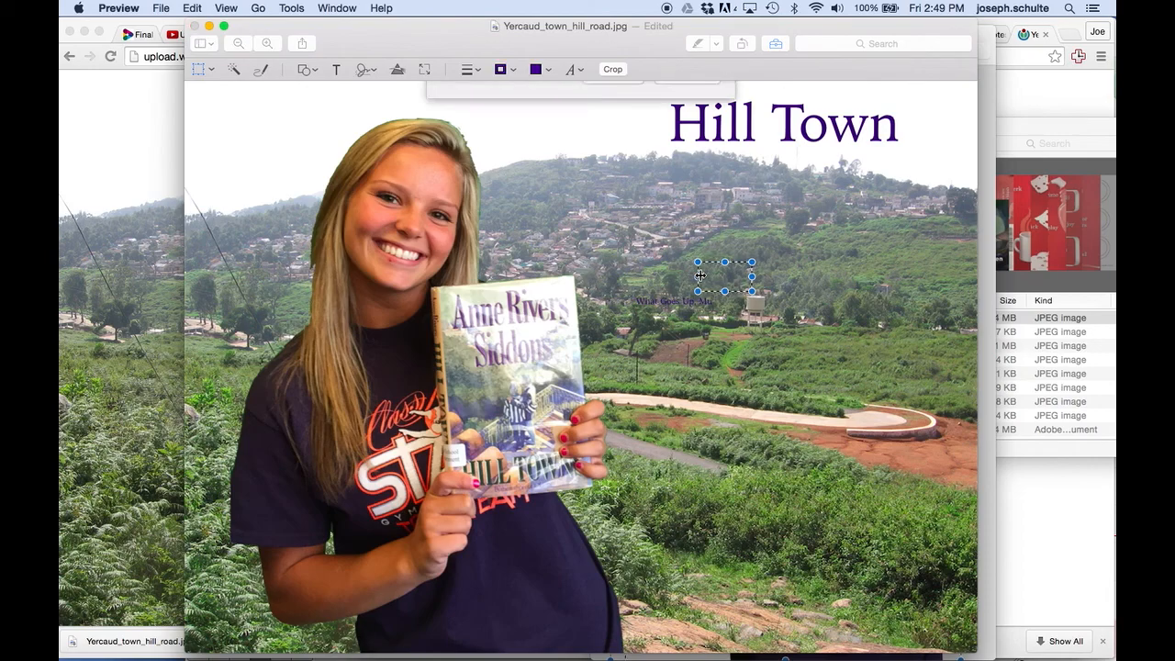
click(612, 158)
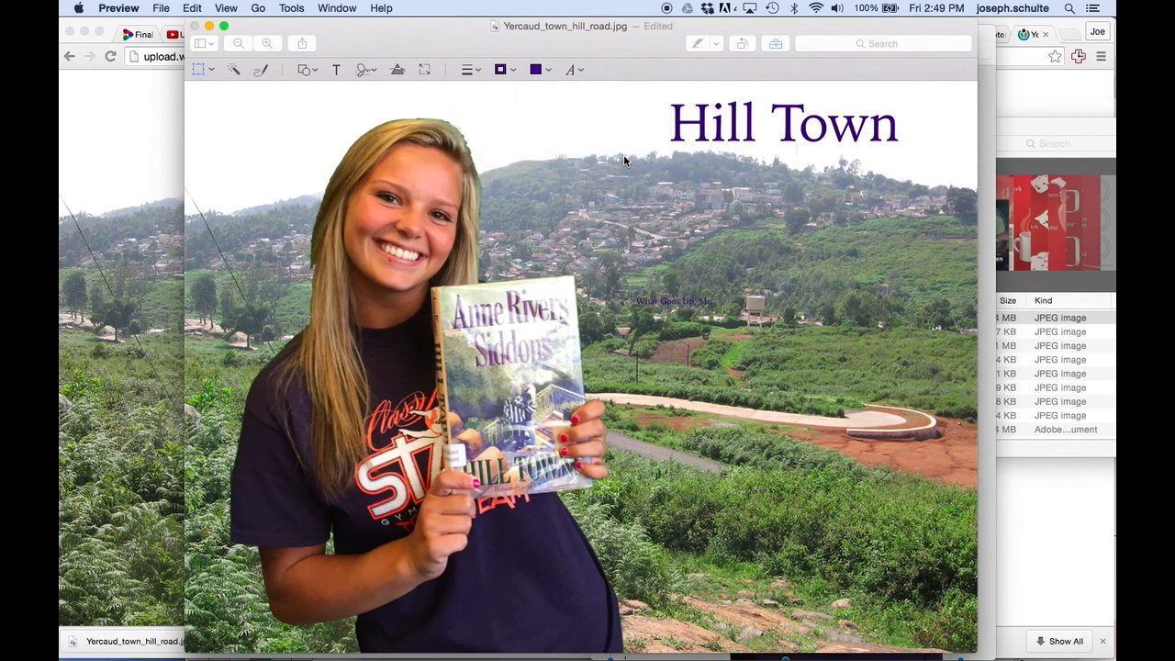
Step: Move the small tagline below the "Hill Town" title and complete it to read "What Goes Up, Must Come Down"
click(671, 305)
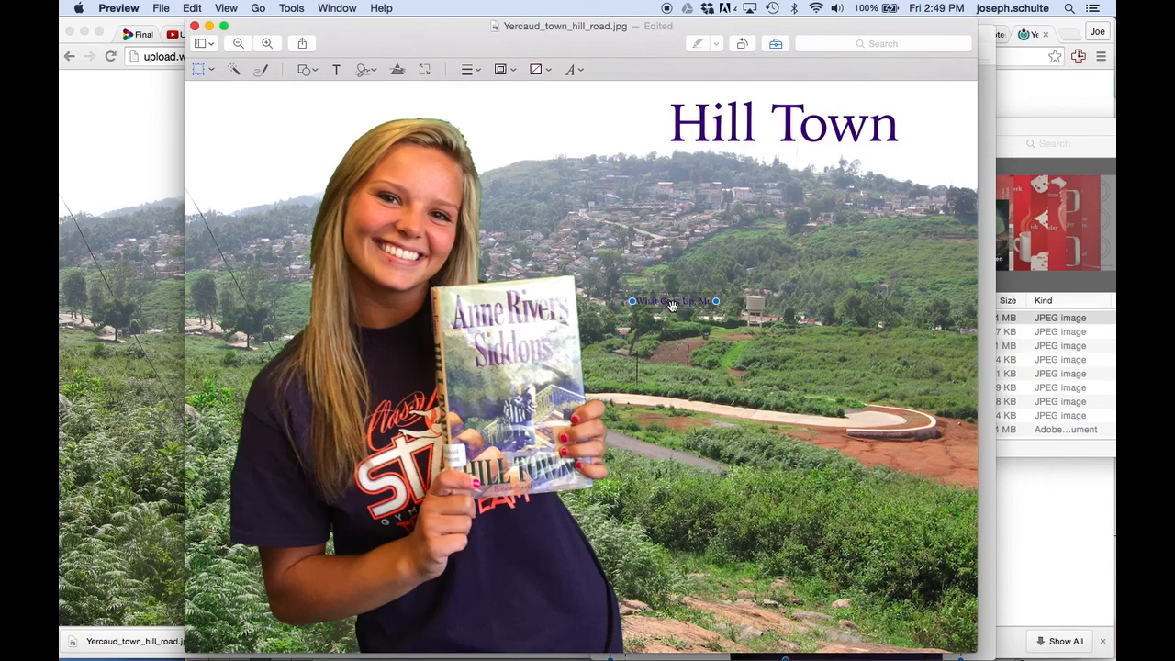
drag(671, 304, 869, 250)
click(811, 256)
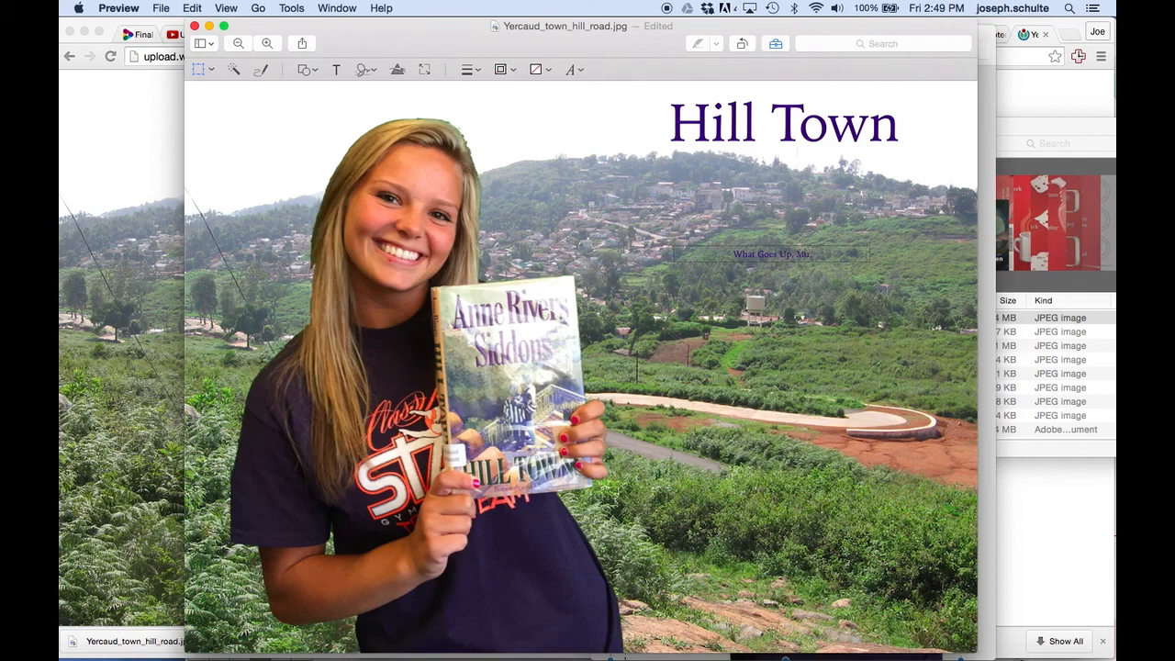
text(st Come Down)
click(873, 292)
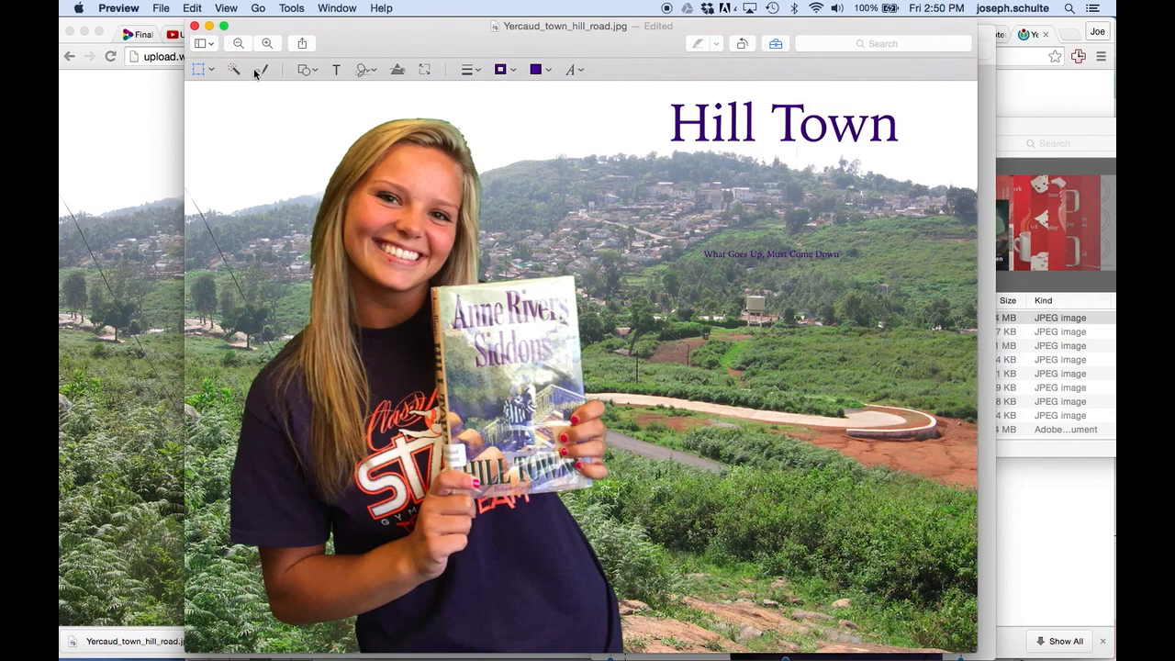
Step: Add a purple rounded rectangle, stretch it into a wide banner, and place it just below the tagline beside the girl
click(299, 72)
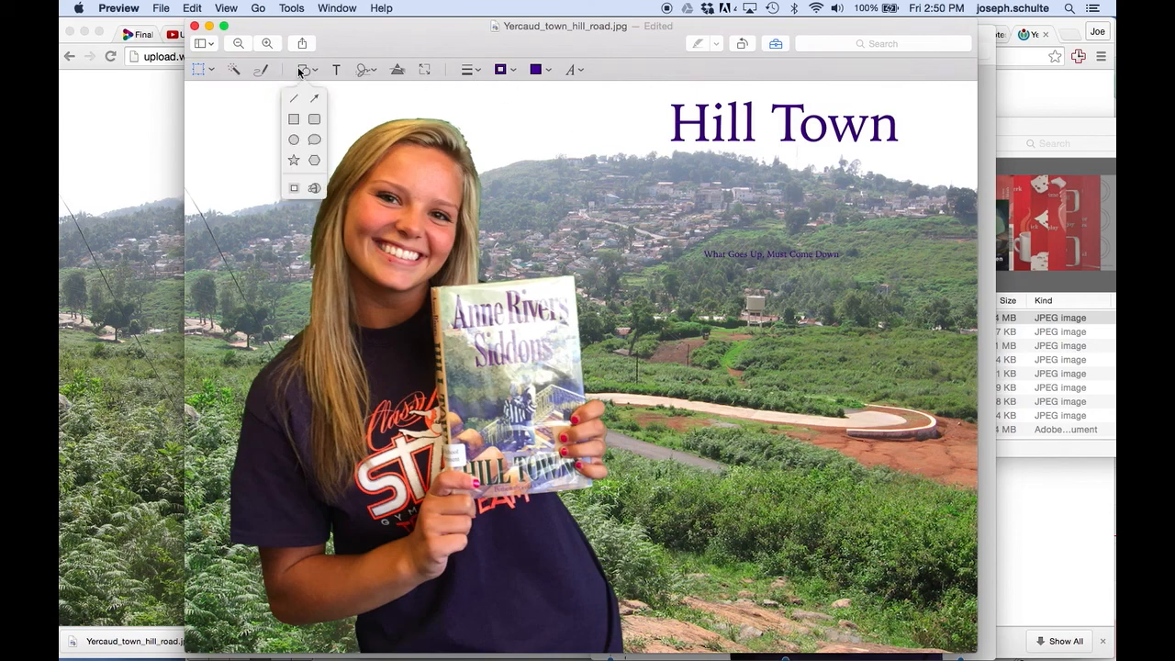
click(314, 121)
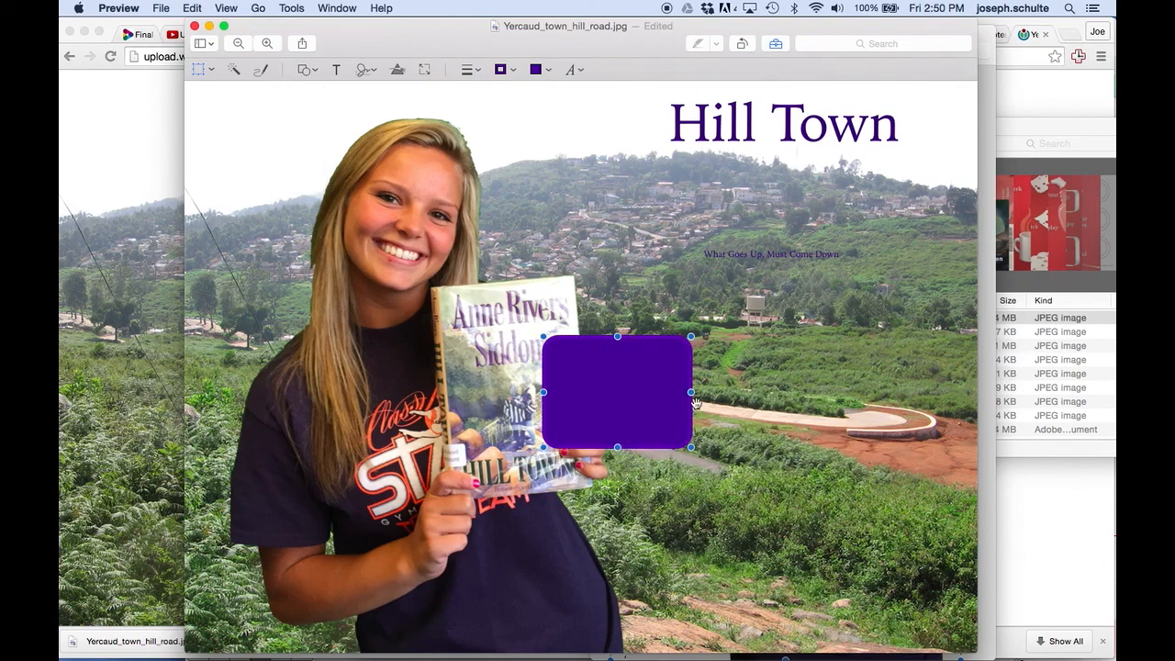
drag(690, 390, 924, 392)
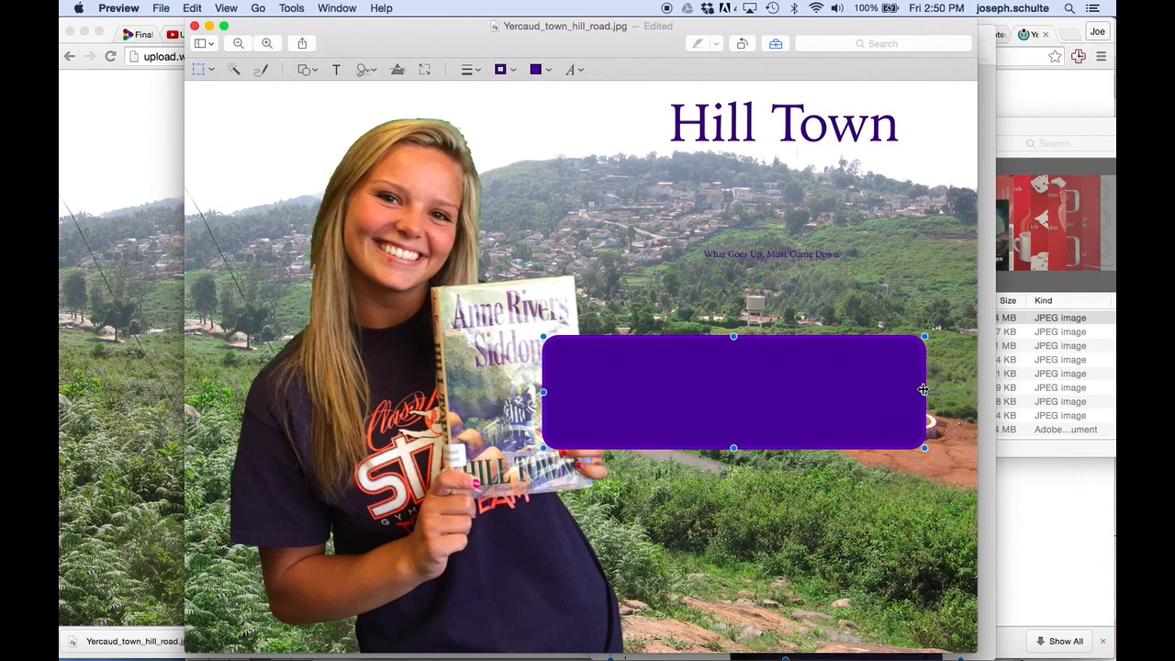
drag(829, 378, 858, 313)
drag(572, 272, 628, 292)
drag(781, 361, 766, 342)
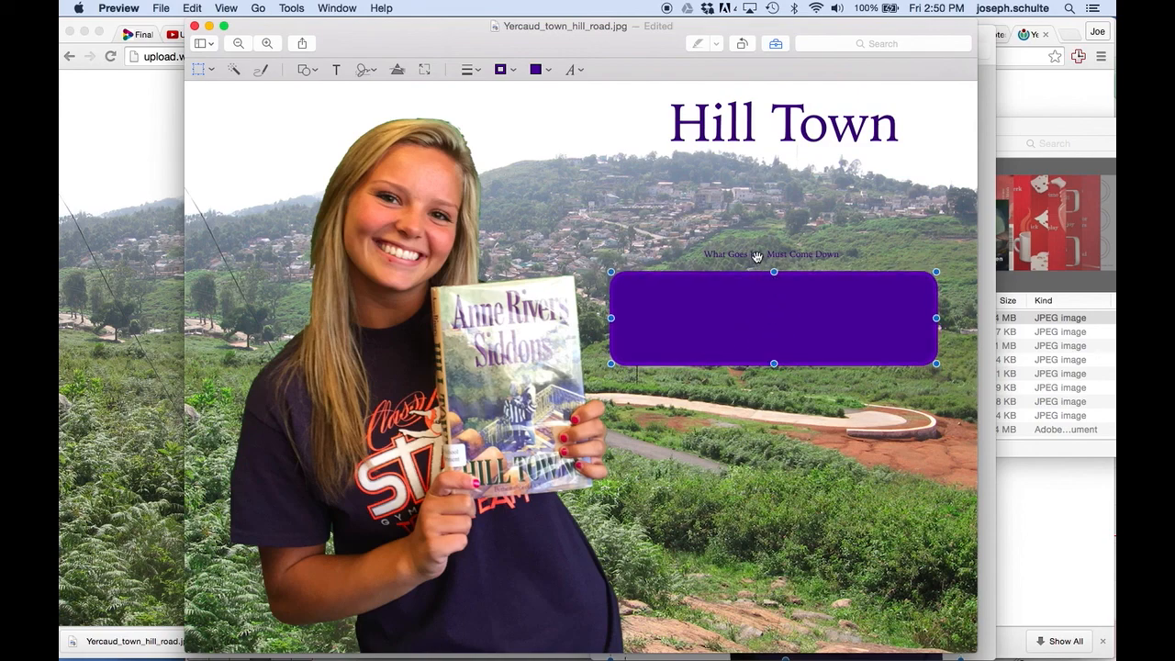
Step: Select the whole "What Goes Up, Must Come Down" tagline and change its text color to white
click(754, 255)
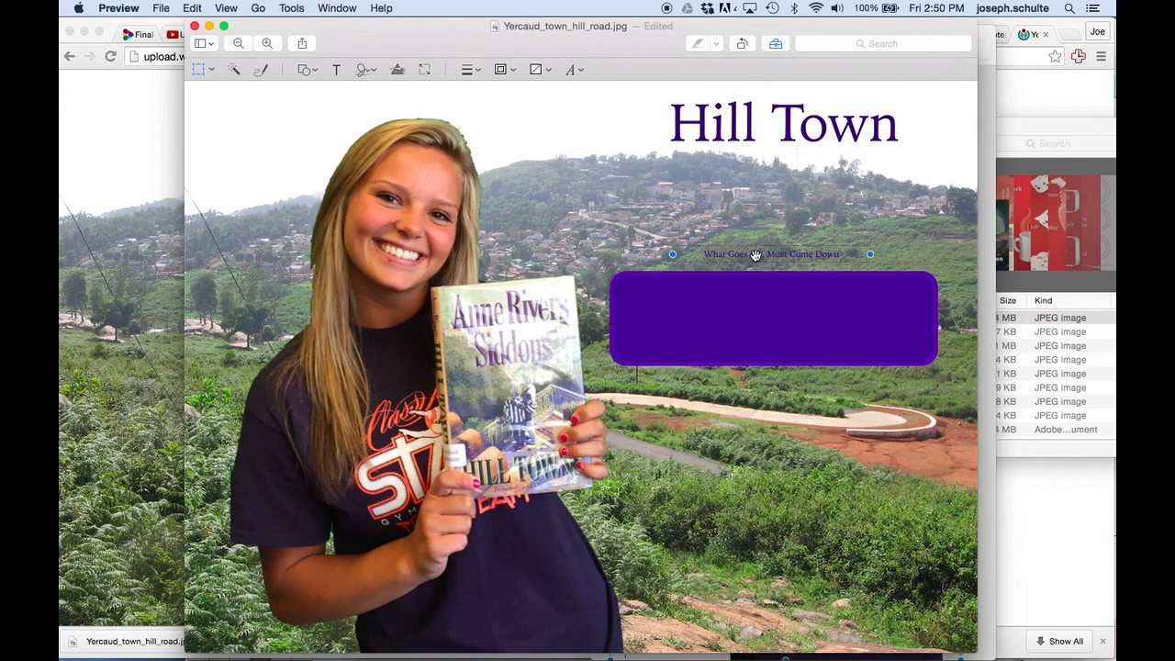
double_click(840, 254)
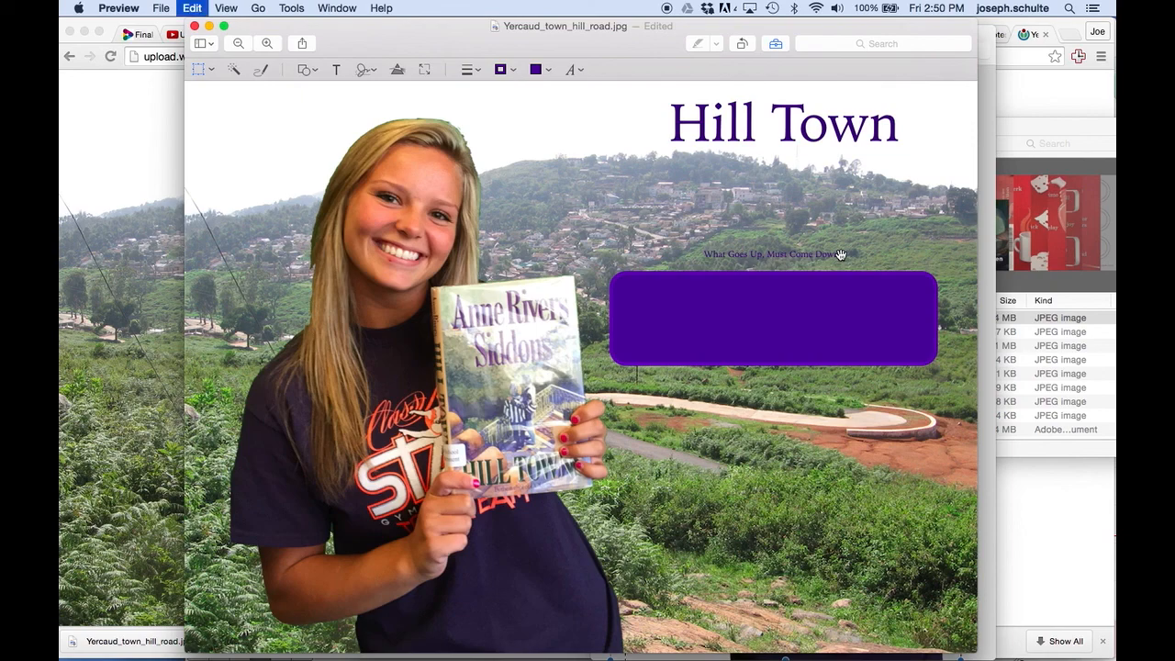
double_click(839, 255)
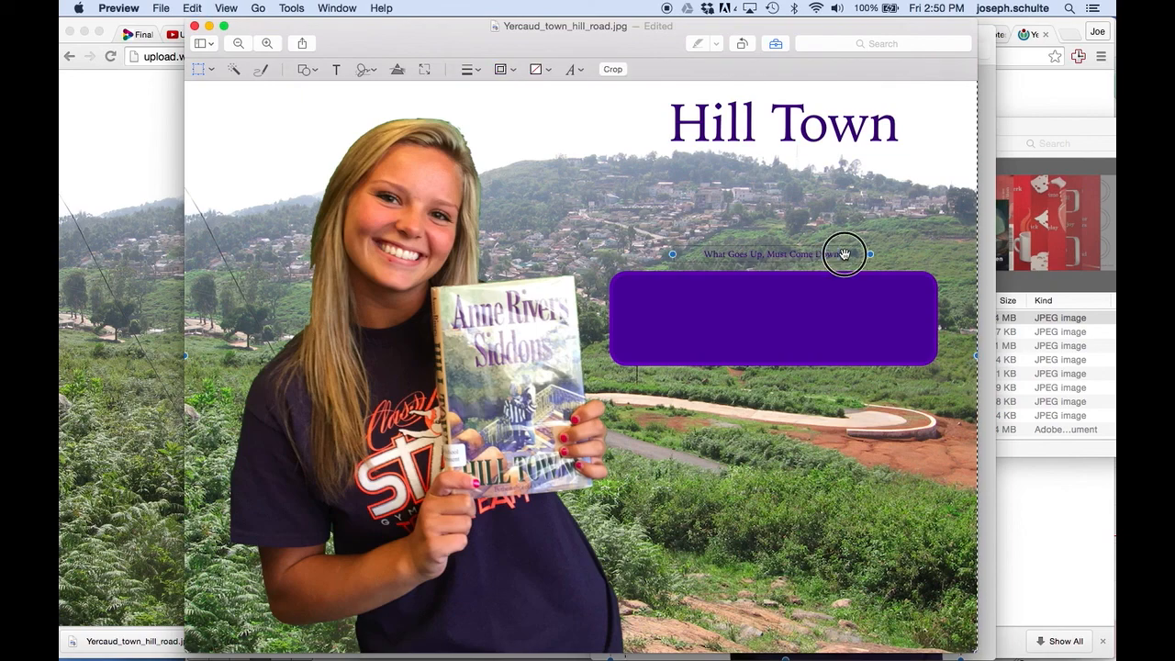
click(850, 255)
double_click(843, 254)
double_click(837, 254)
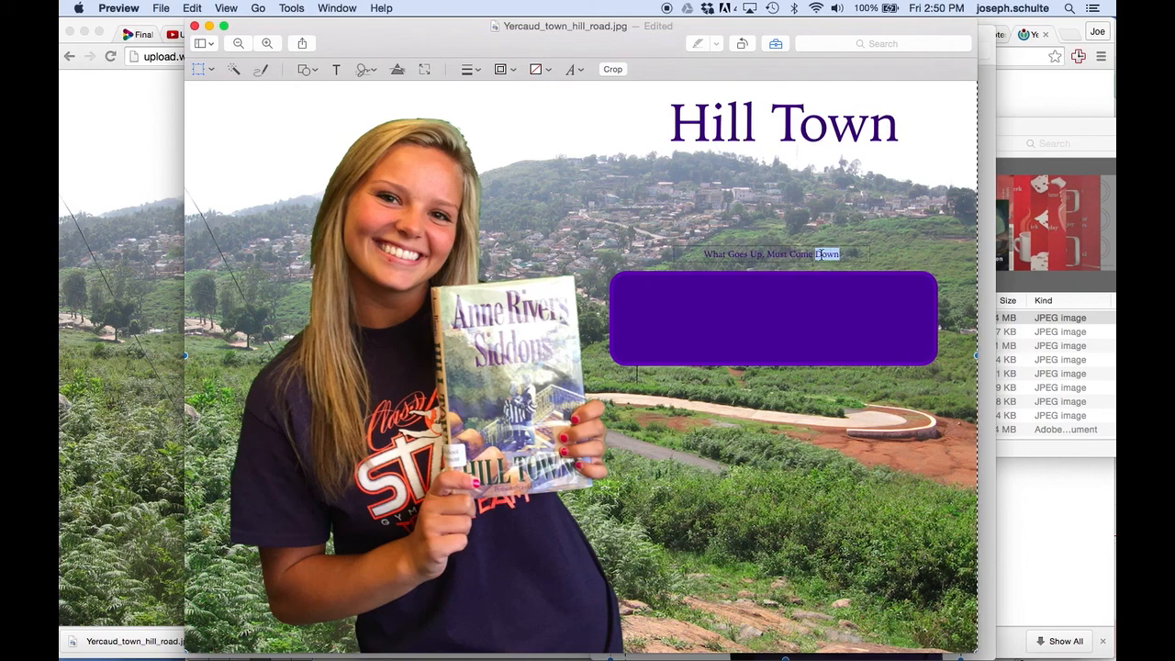
triple_click(816, 253)
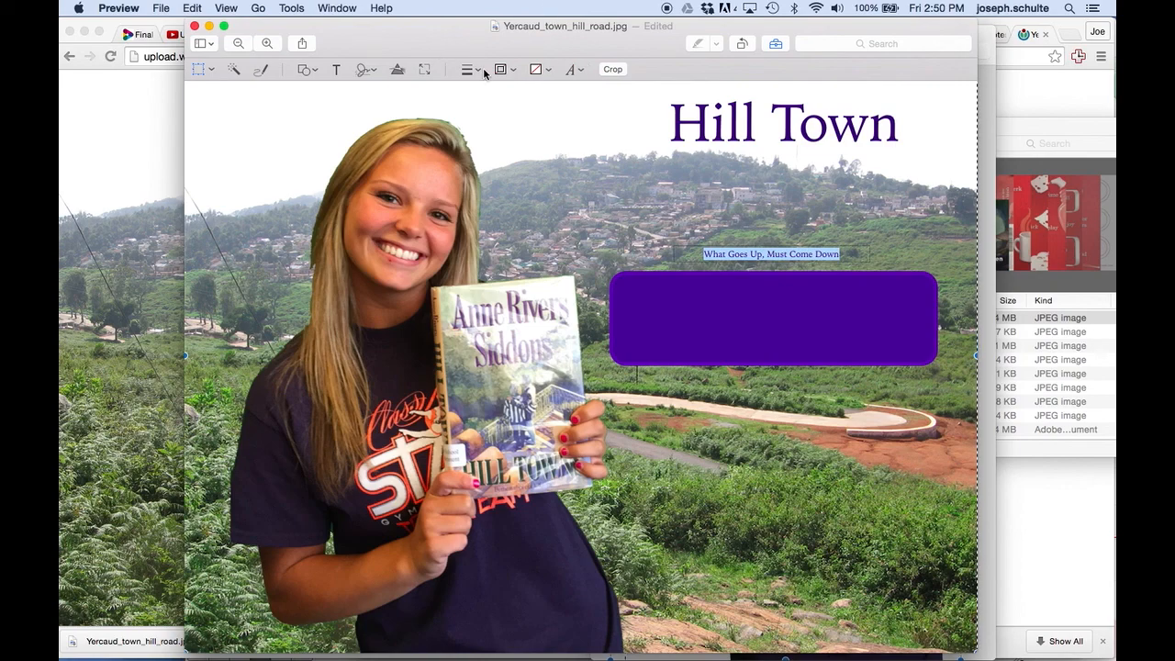
click(574, 70)
click(635, 103)
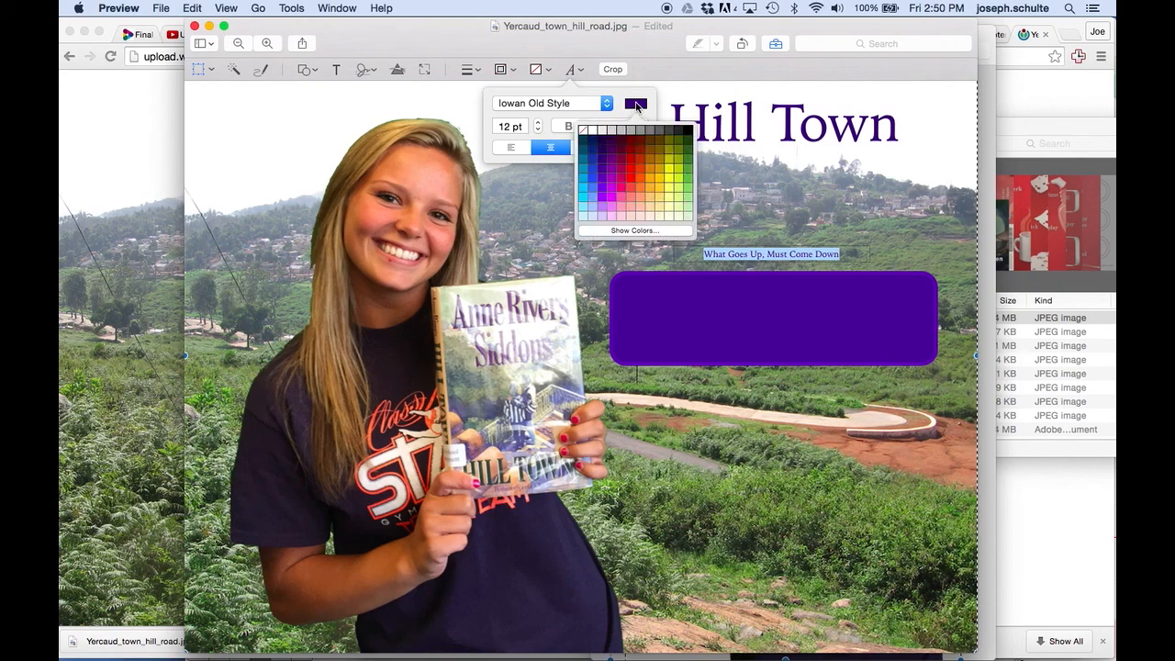
click(592, 132)
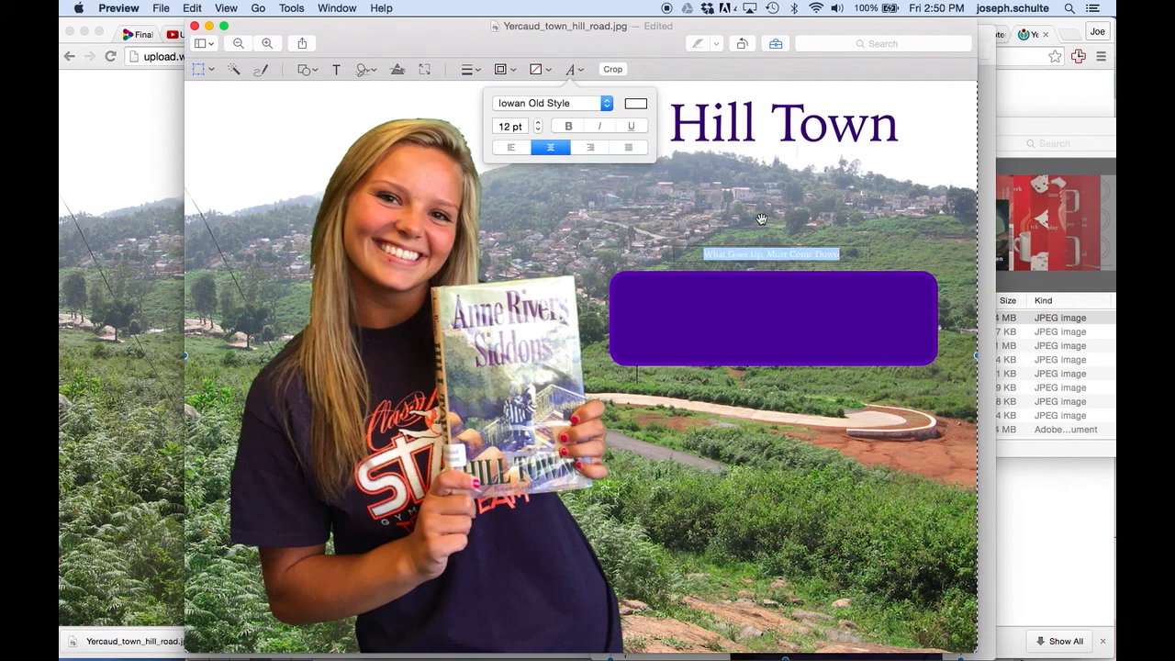
Step: Move the white tagline onto the purple banner and send the banner to the back, behind the text
drag(864, 247, 865, 301)
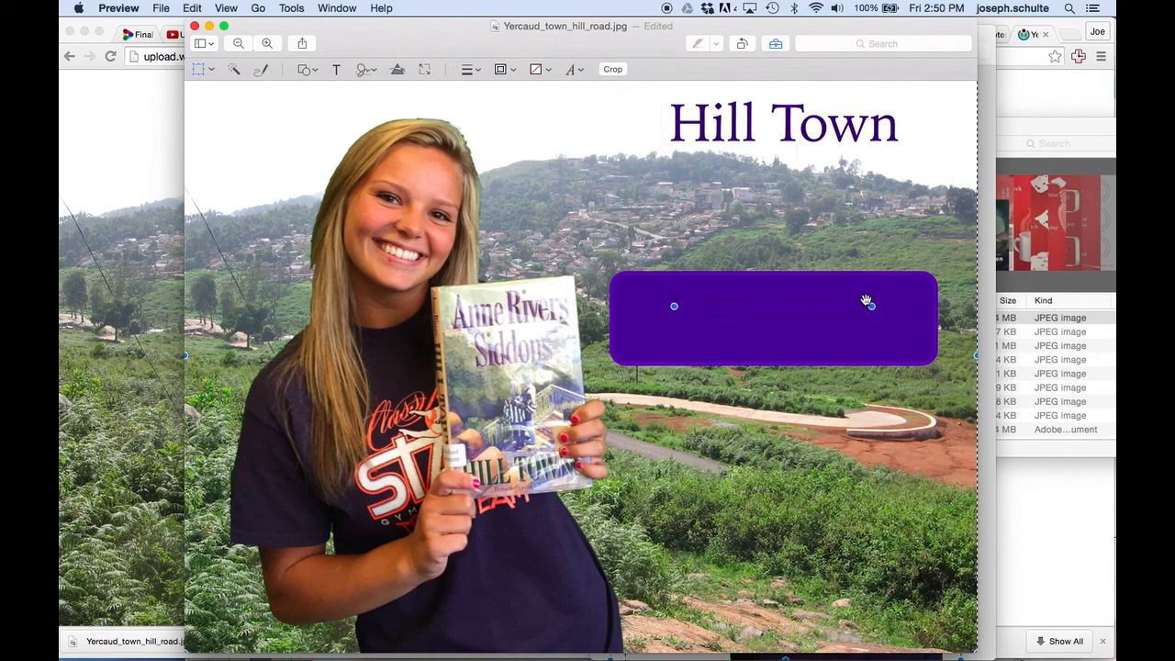
right_click(866, 301)
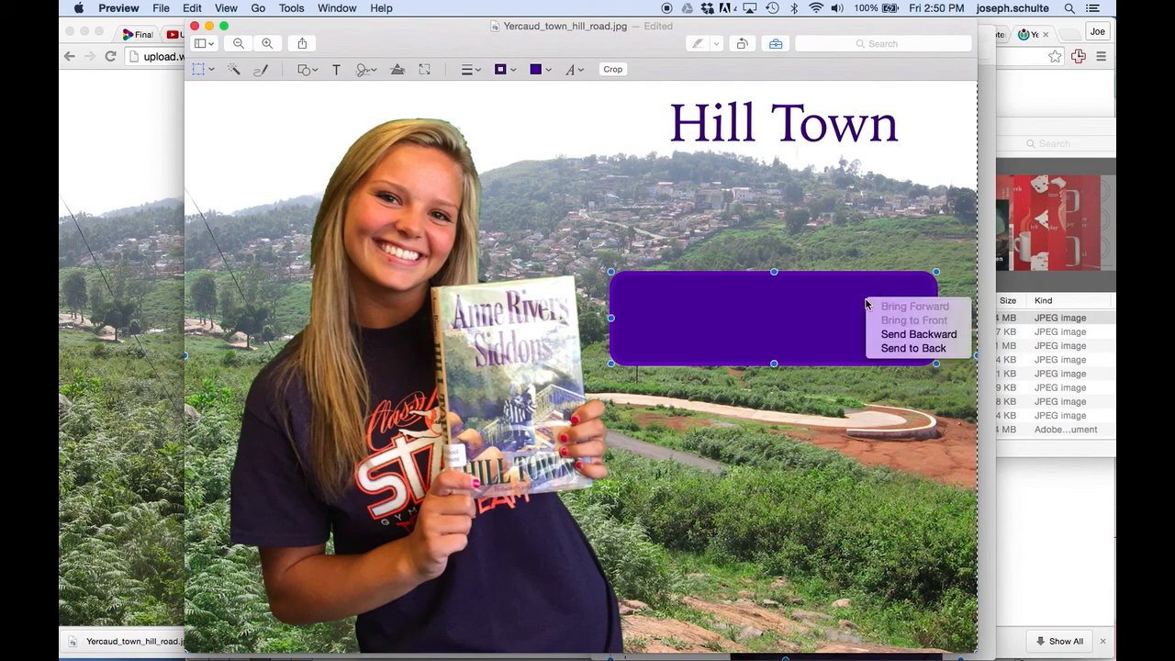
click(912, 348)
Step: Enlarge the whole tagline on the banner to 31 pt so that it wraps onto two lines
click(819, 306)
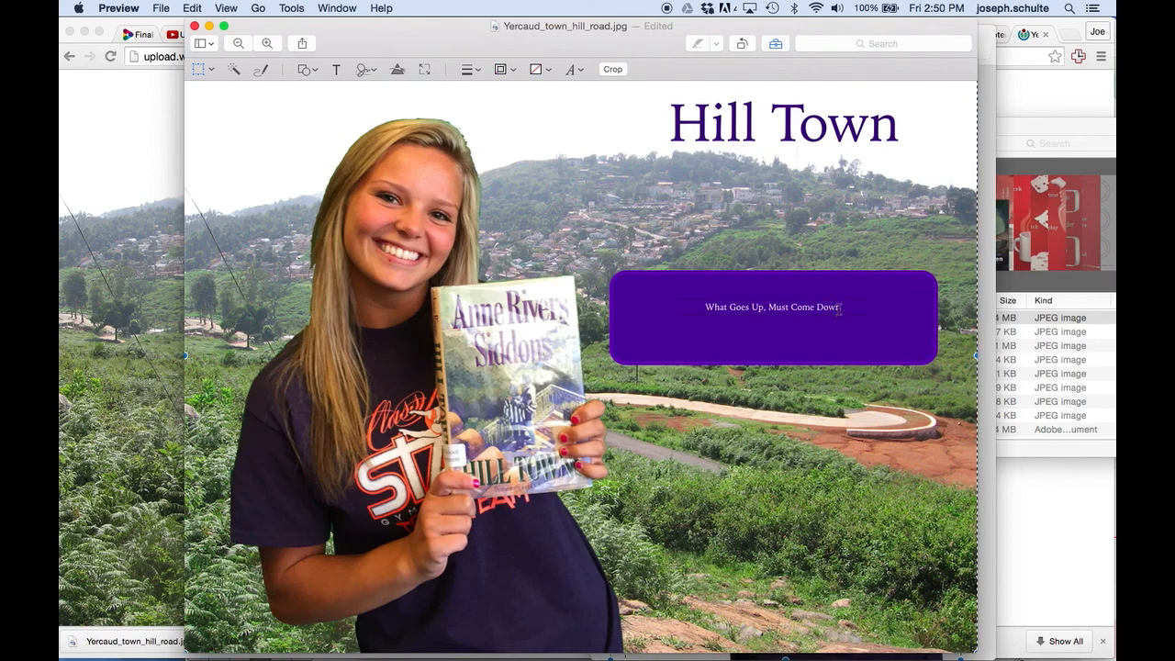
drag(839, 307, 689, 301)
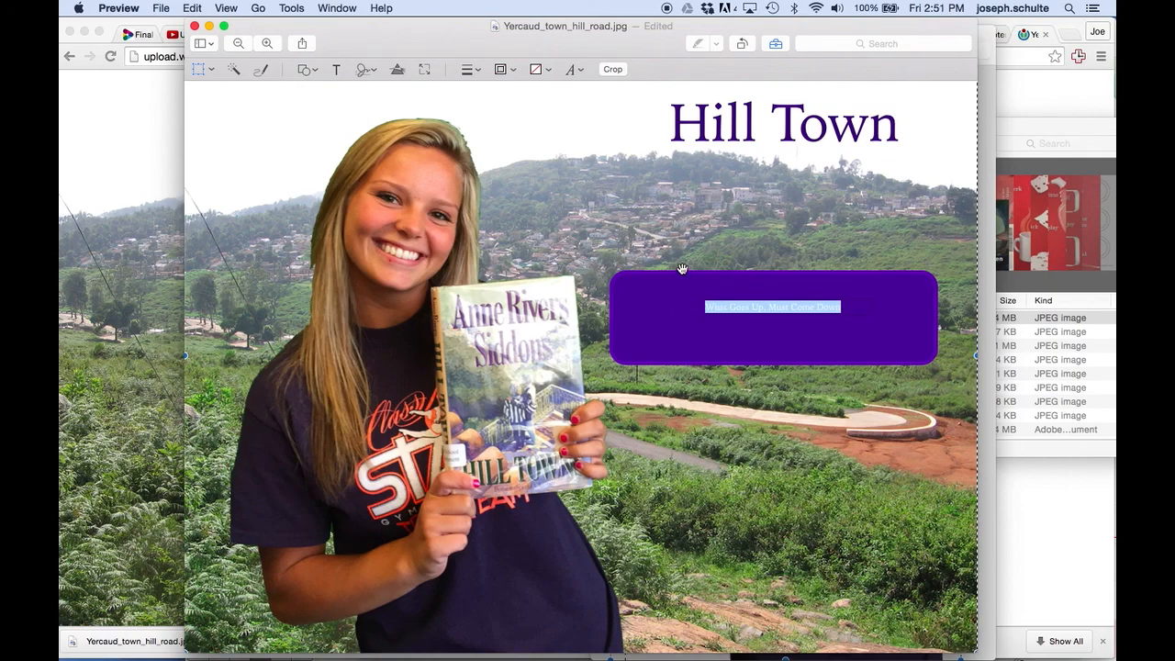
click(574, 70)
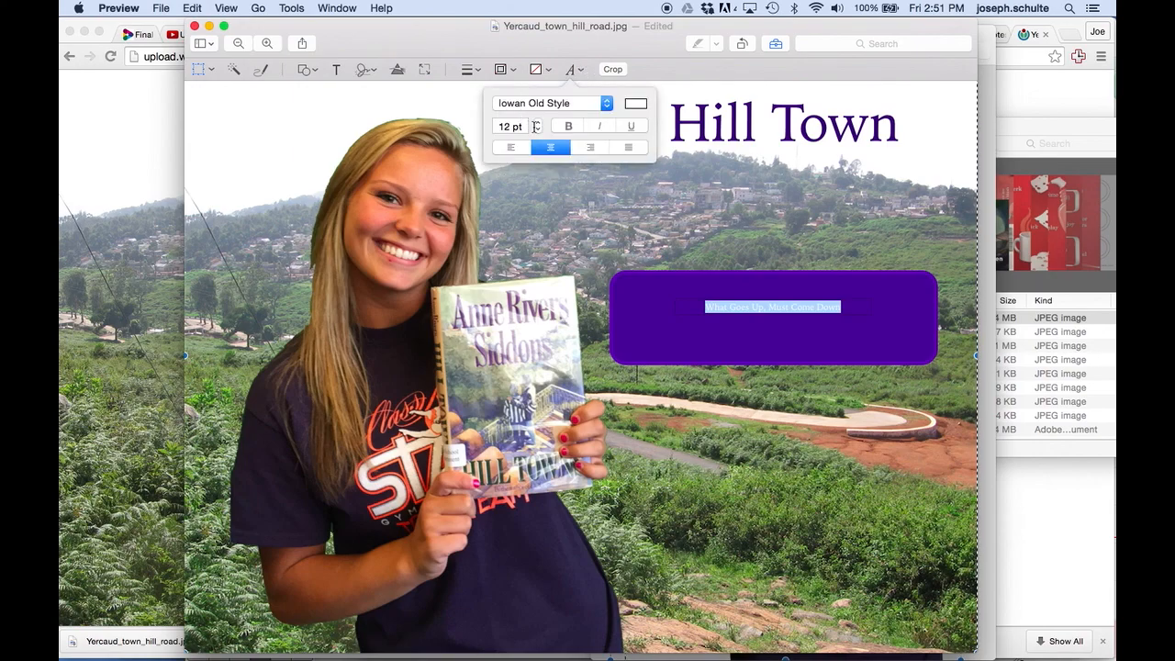
click(539, 124)
click(539, 124)
click(539, 124)
click(539, 124)
click(539, 124)
click(539, 124)
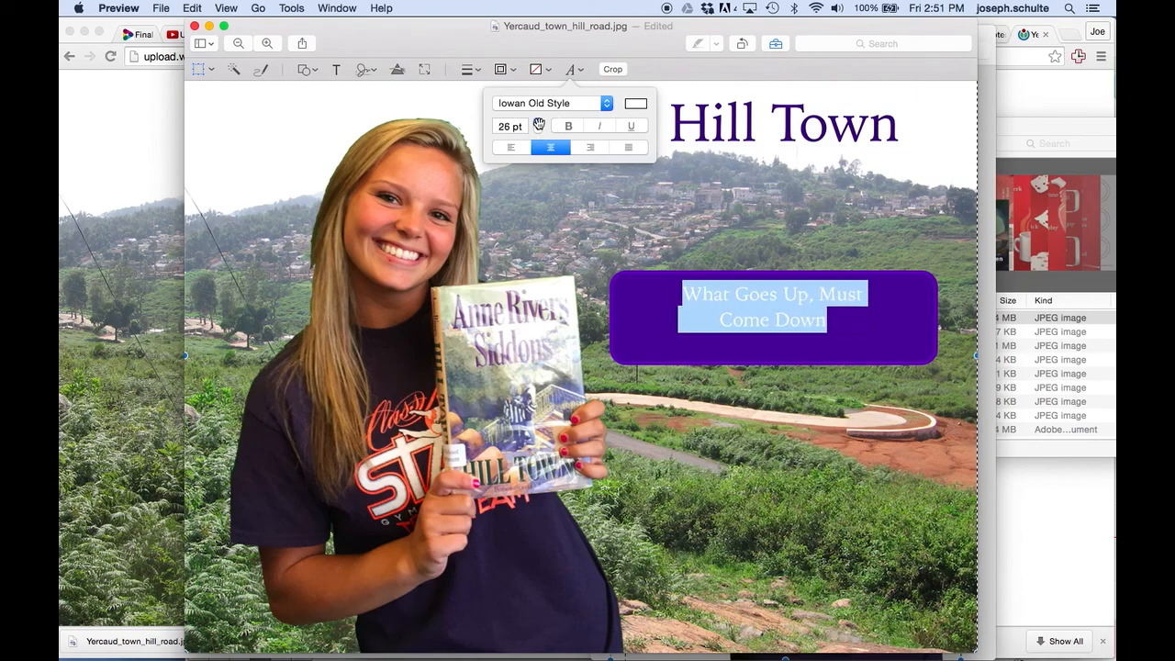
click(539, 124)
click(539, 124)
click(539, 124)
click(539, 124)
click(539, 124)
click(539, 124)
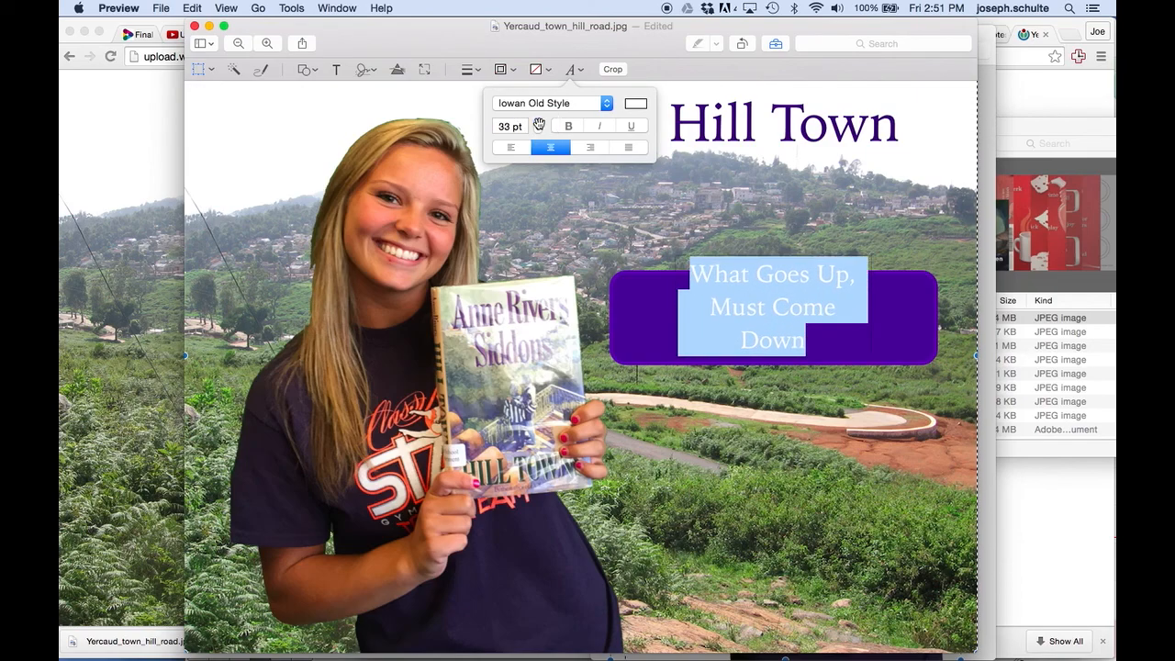
click(537, 129)
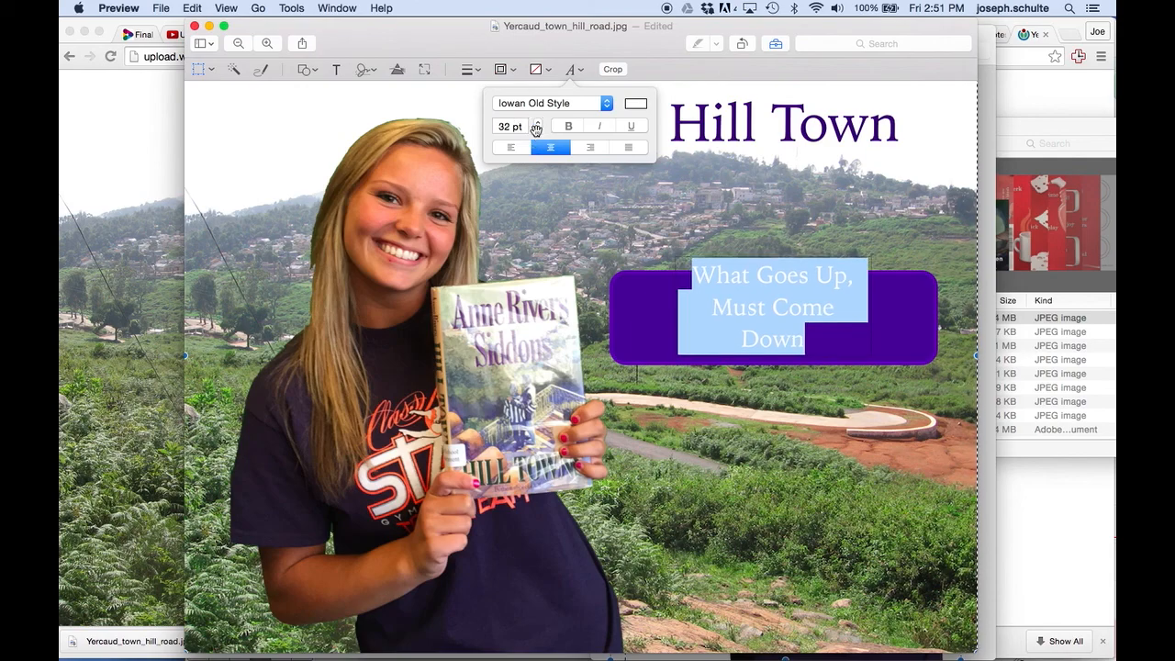
click(537, 130)
click(651, 268)
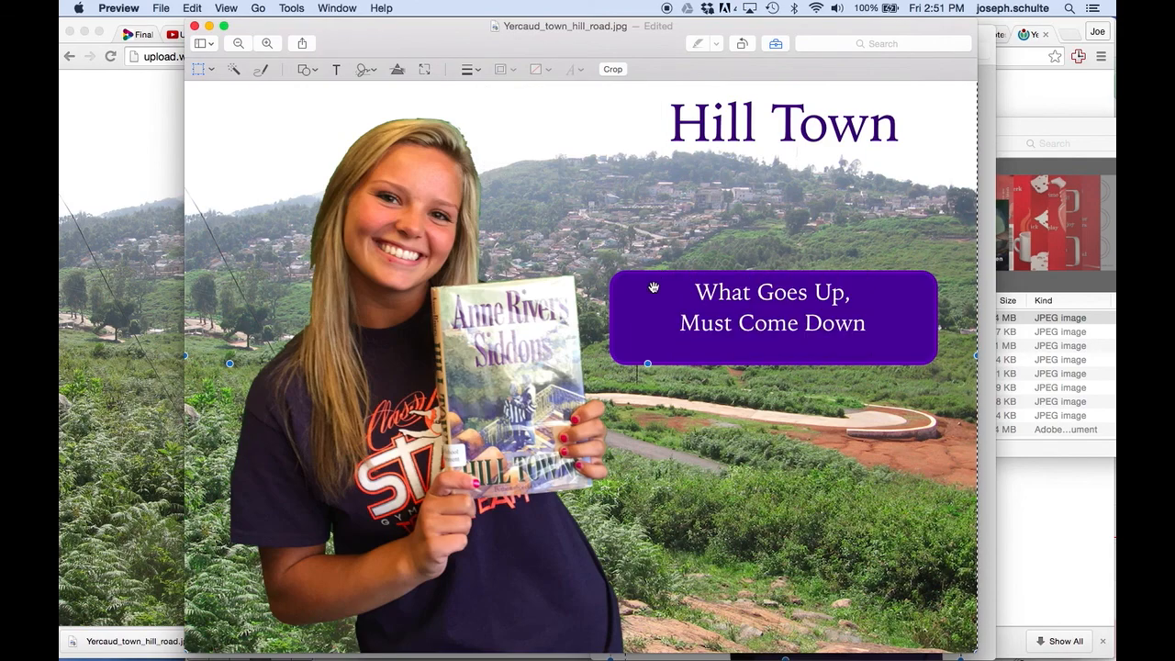
Step: Nudge the two-line tagline slightly downward and adjust it sideways to center it within the purple banner
key(Down)
key(Down)
key(Down)
key(Down)
key(Down)
key(Down)
key(Down)
key(Right)
key(Right)
key(Right)
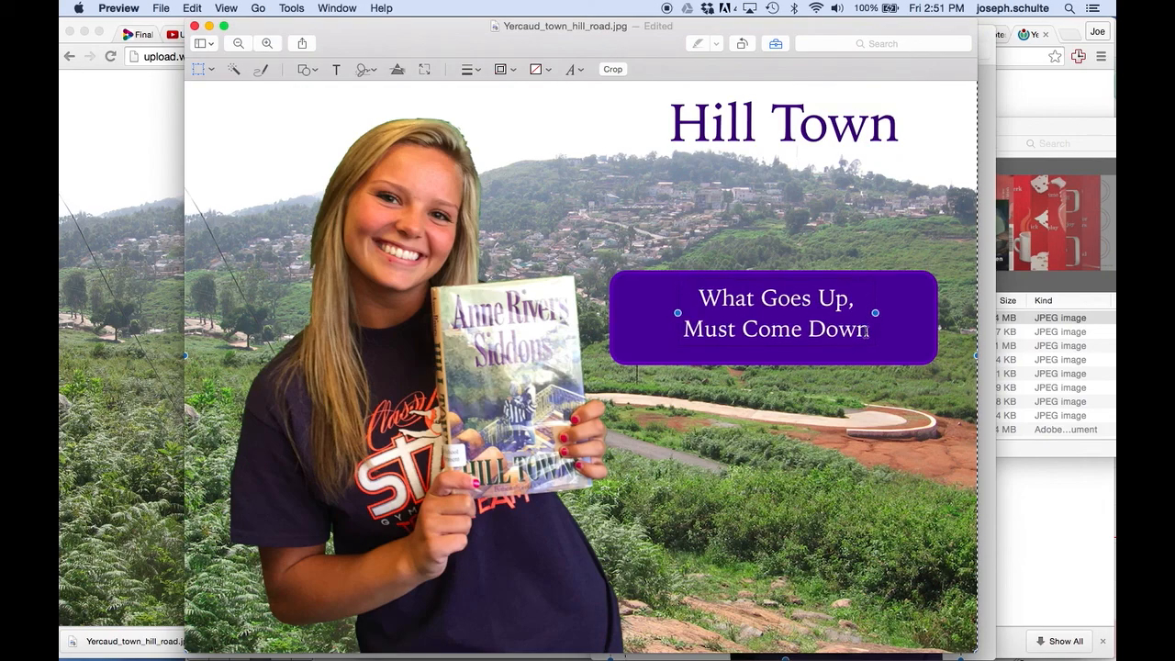
mouse_move(866, 331)
mouse_down()
mouse_move(808, 312)
mouse_move(860, 333)
mouse_move(846, 328)
mouse_up()
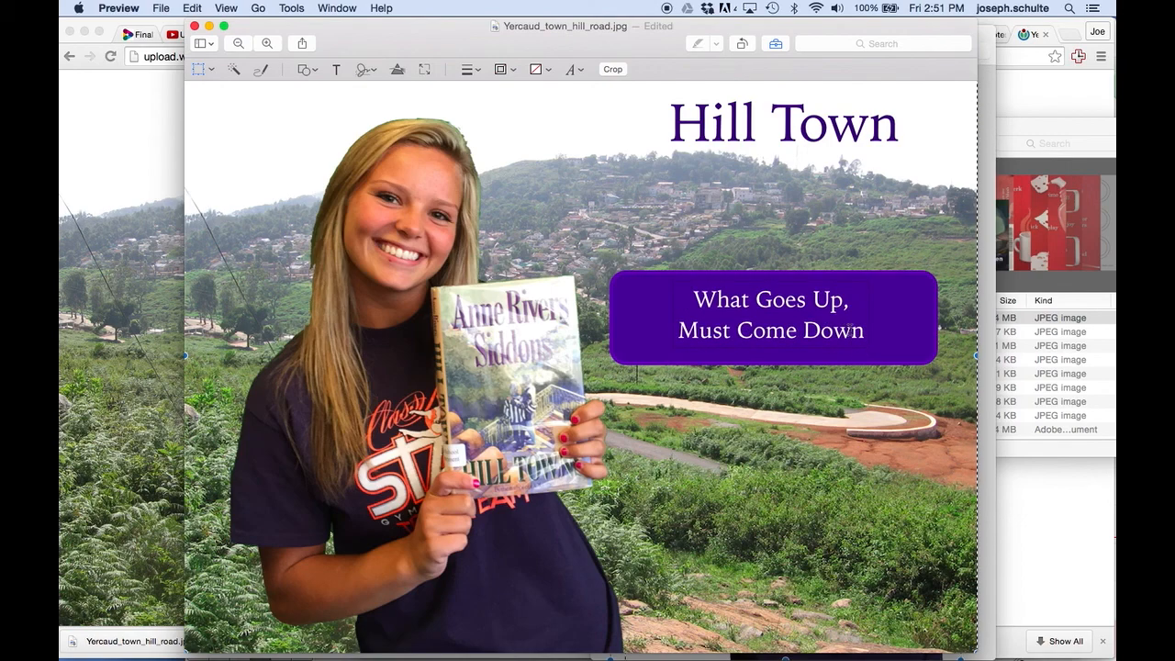
Step: Make the whole banner tagline italic and set its font size to 36 pt, keeping it on two lines
double_click(849, 329)
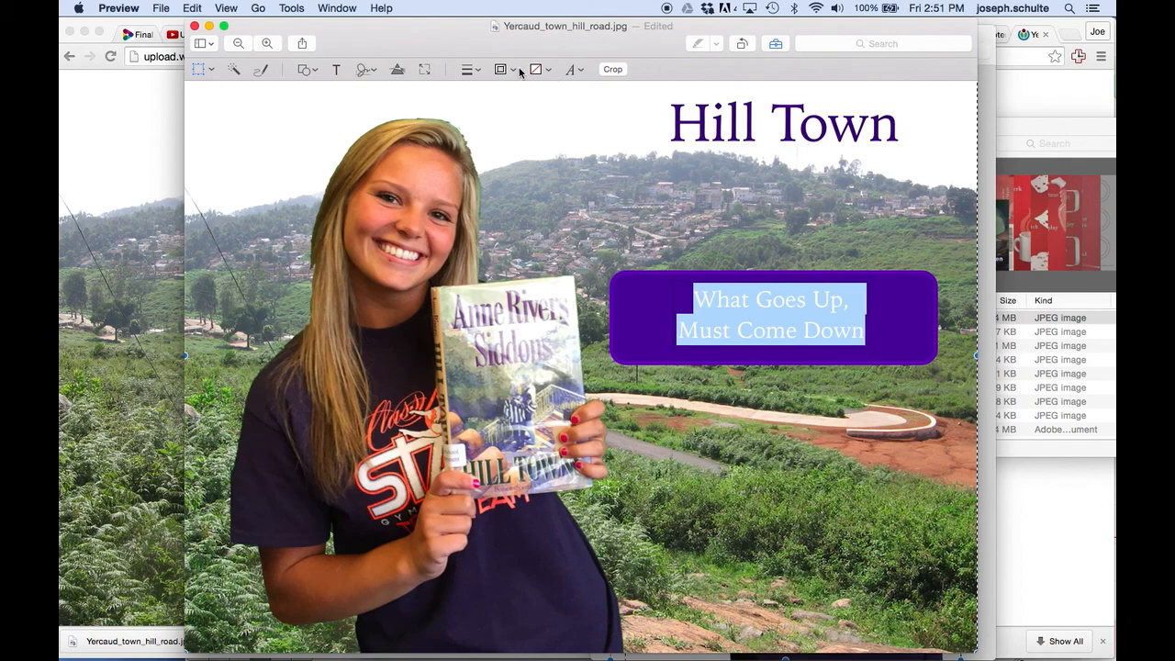
click(580, 71)
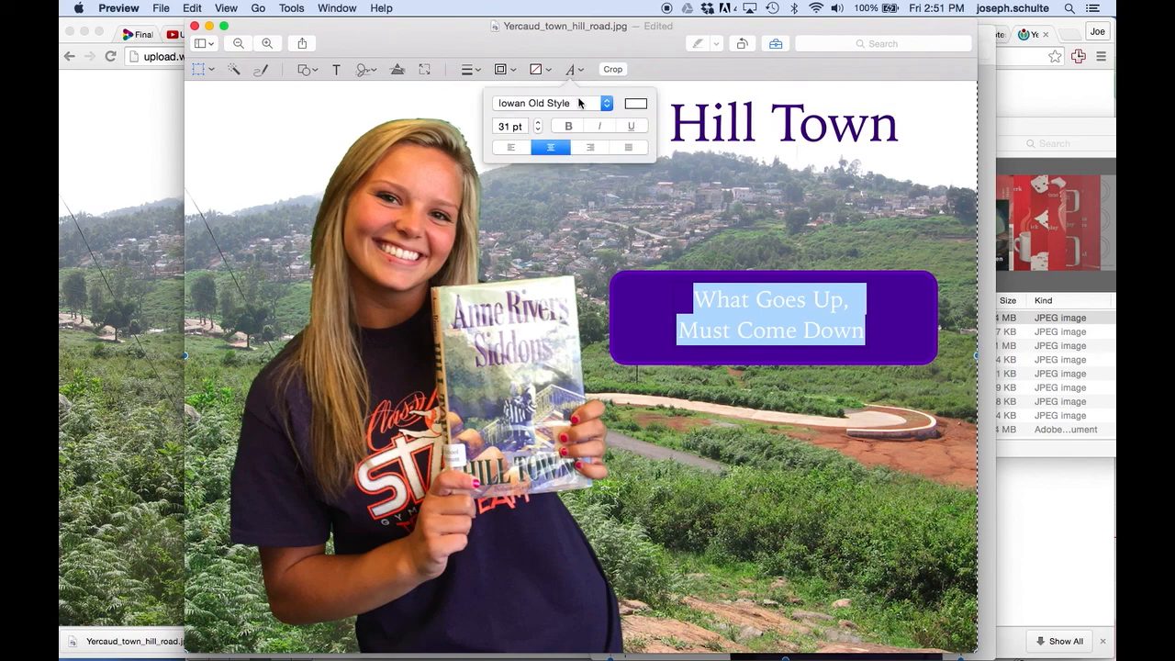
click(598, 126)
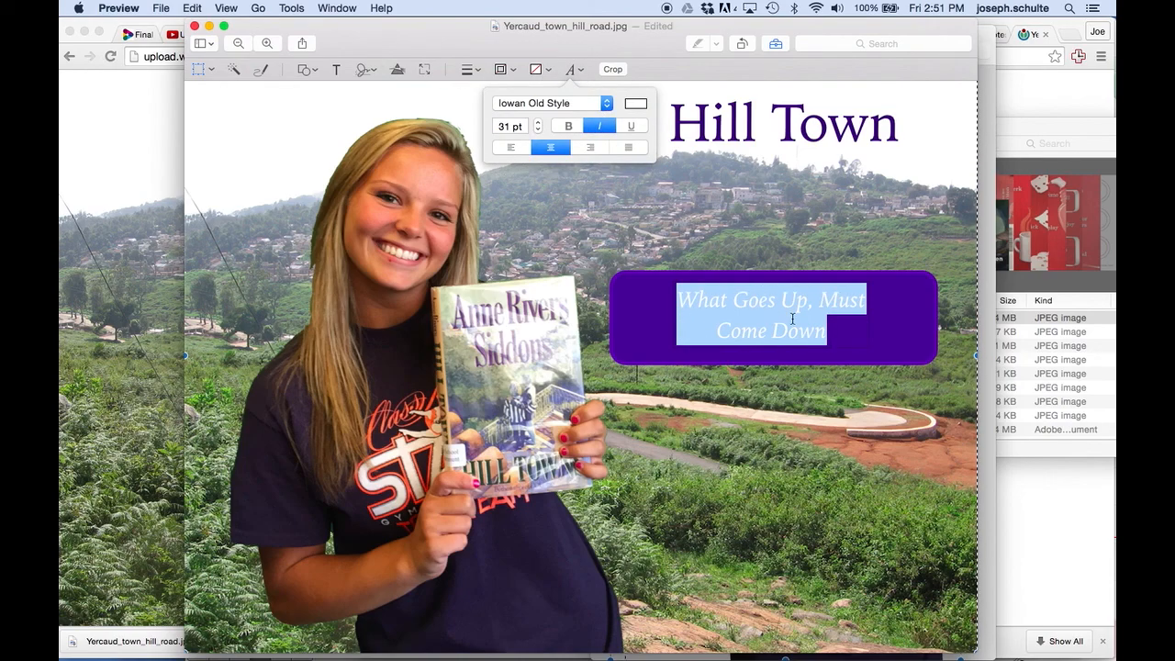
click(539, 123)
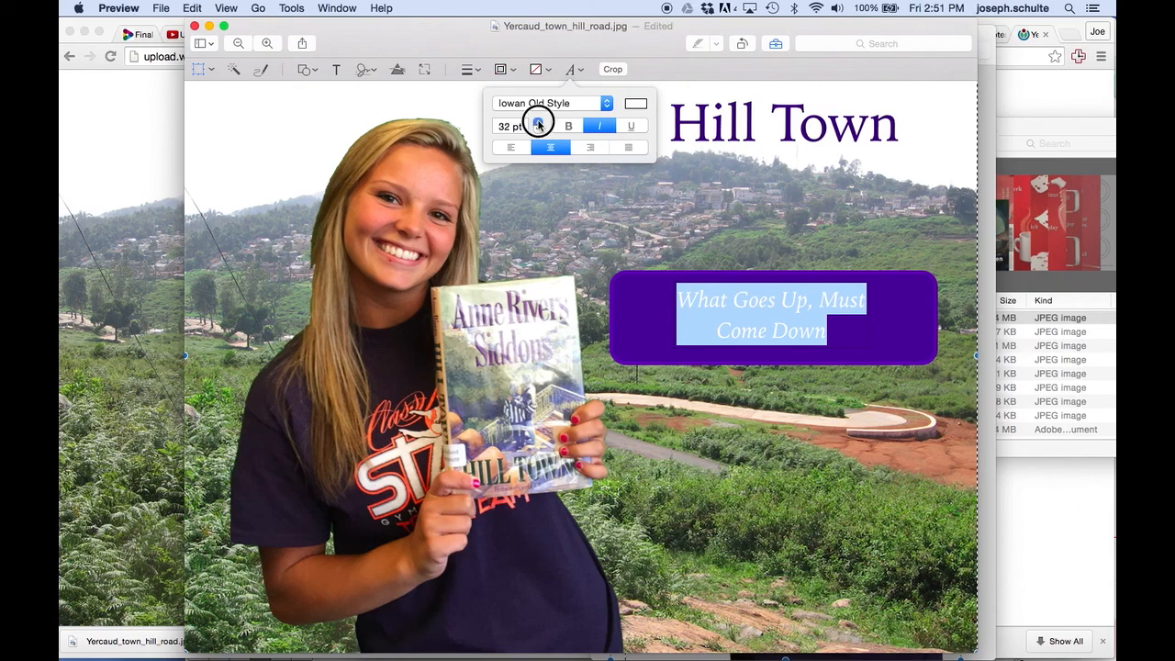
click(539, 123)
click(538, 123)
click(539, 123)
click(539, 122)
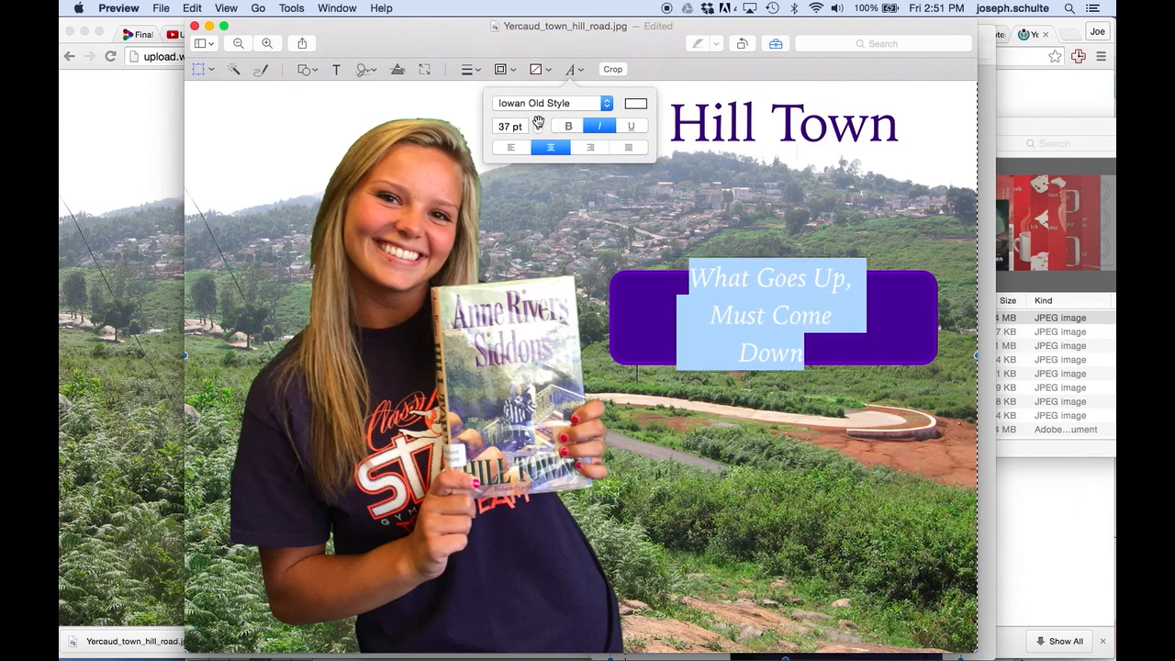
click(539, 130)
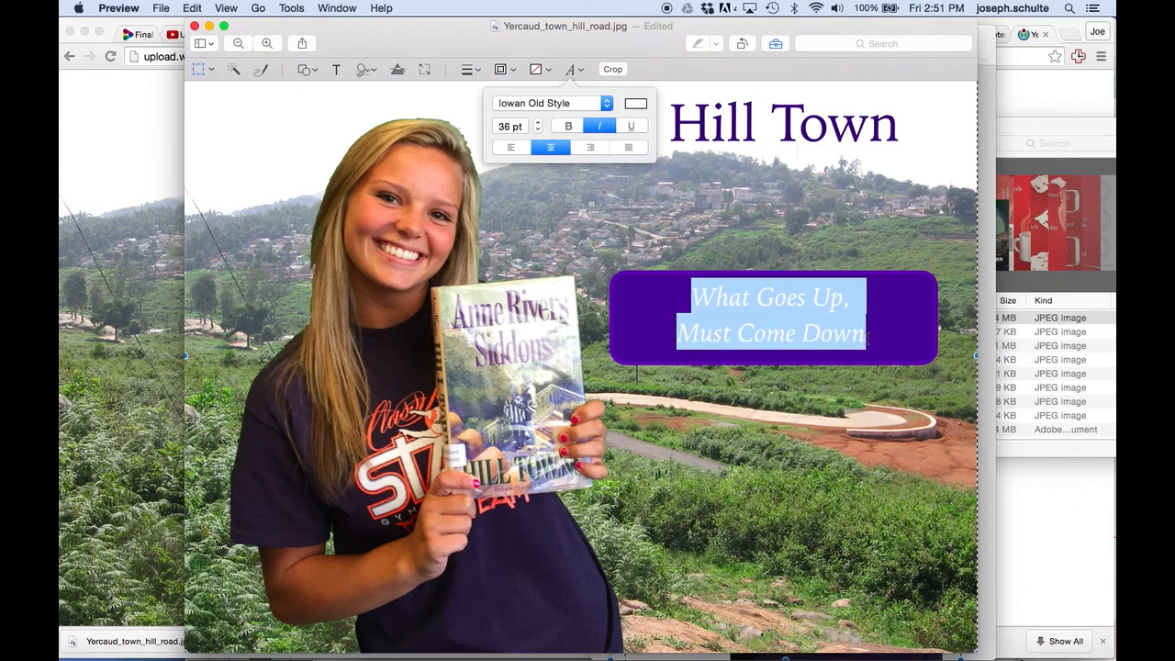